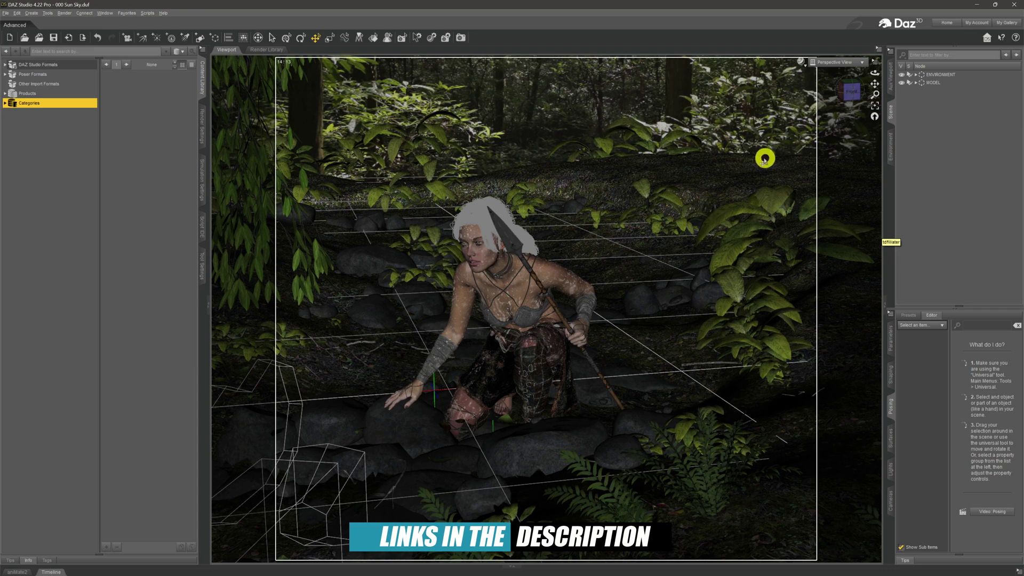
- Orbit and zoom around the kneeling woman, then show the render Environment settings
mouse_move(873, 71)
left_mouse_down()
mouse_move(890, 65)
mouse_move(867, 80)
mouse_move(805, 77)
mouse_move(886, 71)
mouse_move(877, 72)
left_mouse_up()
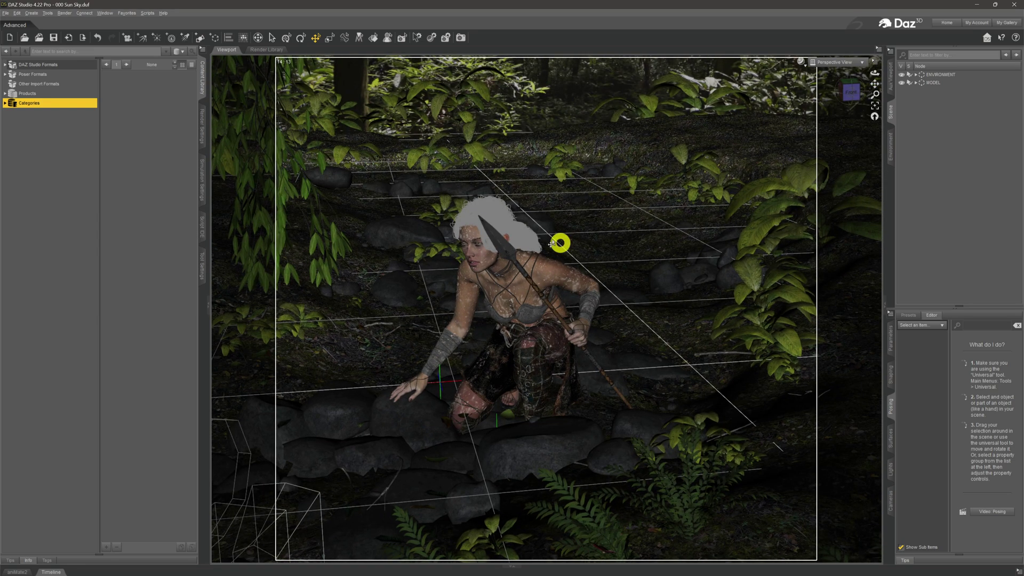
scroll(559, 243, "up", 3)
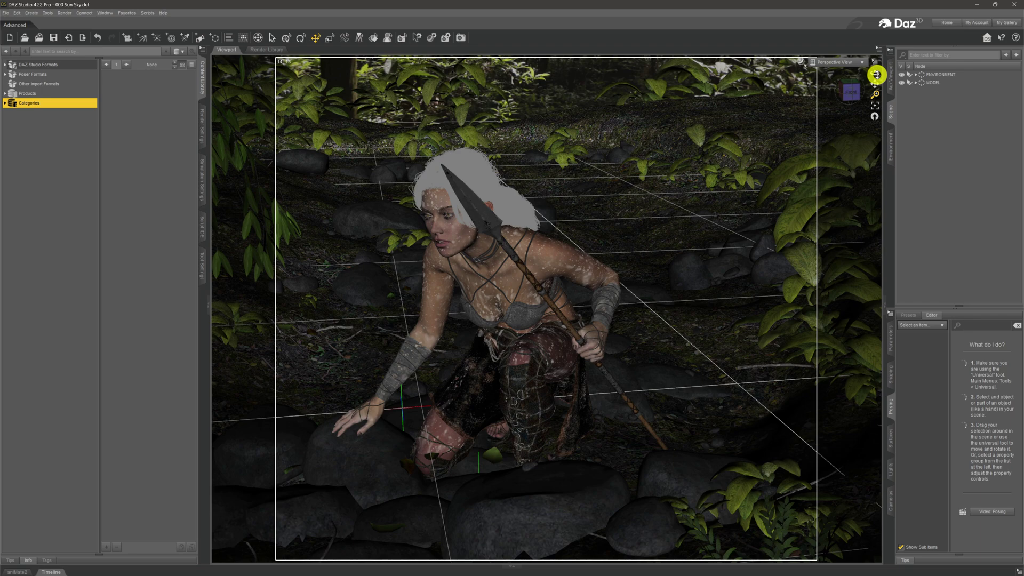
mouse_move(877, 74)
left_mouse_down()
mouse_move(839, 75)
mouse_move(877, 74)
left_mouse_up()
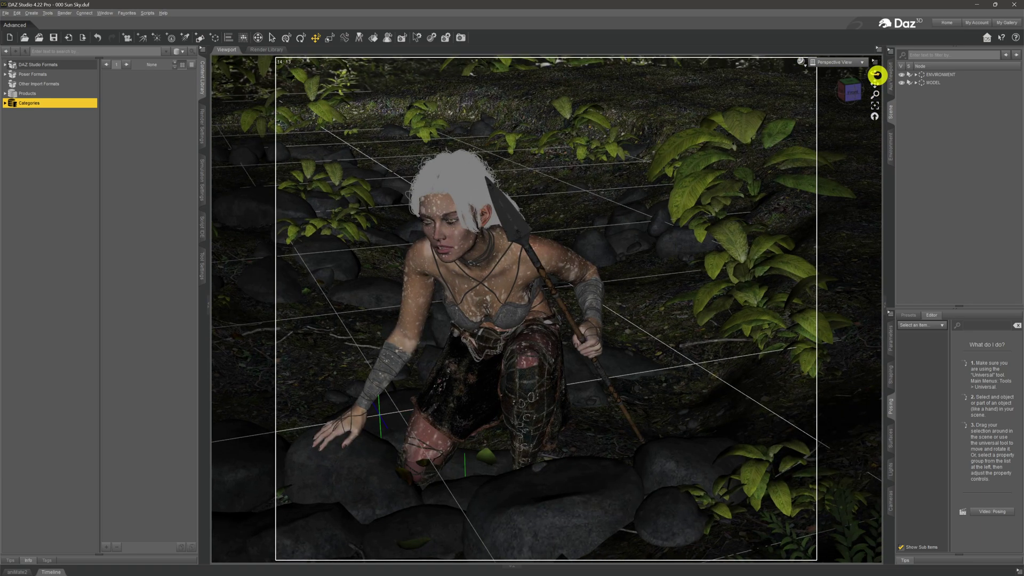
scroll(697, 205, "down", 2)
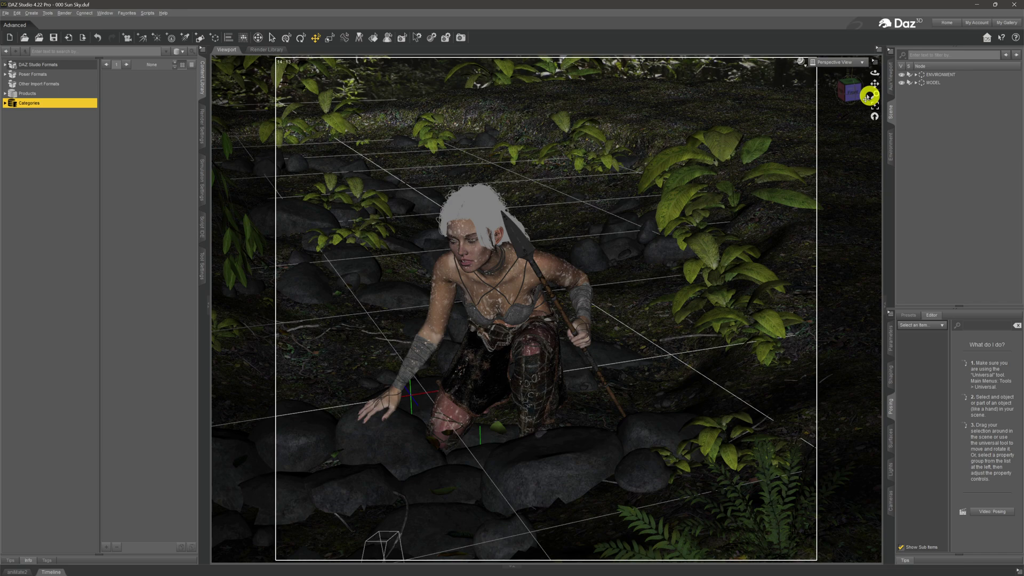
left_click(202, 126)
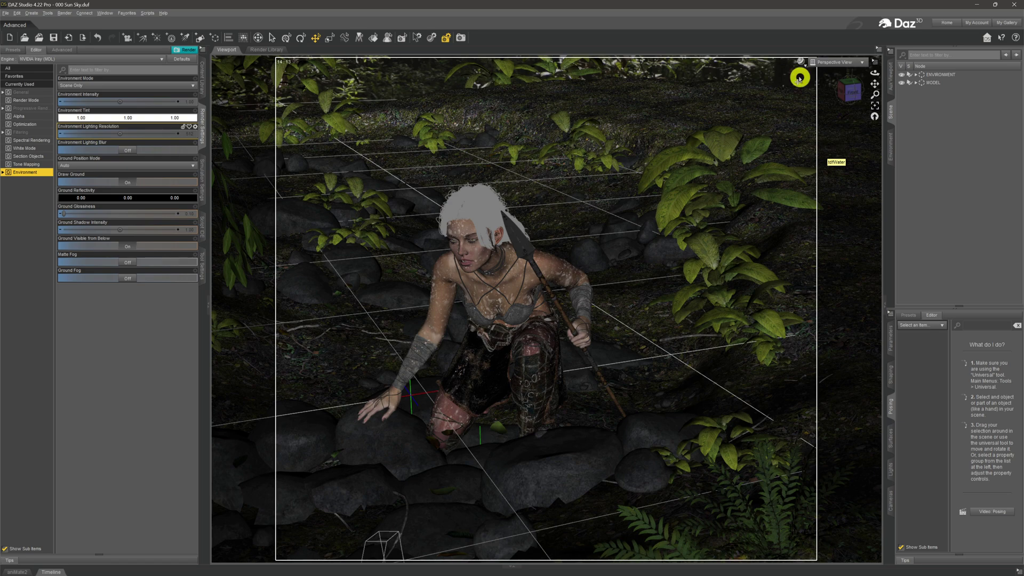
left_click(799, 59)
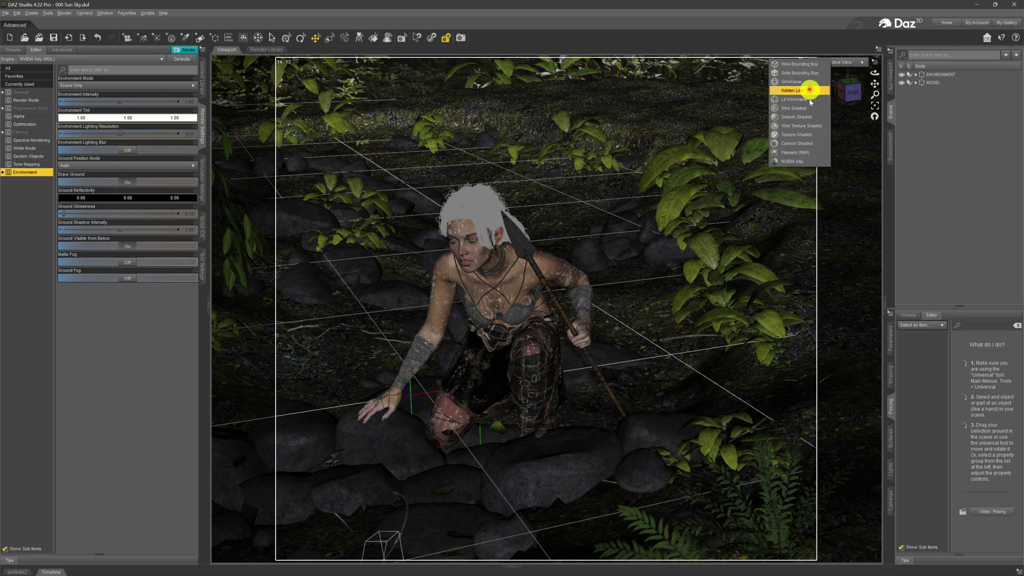
left_click(811, 160)
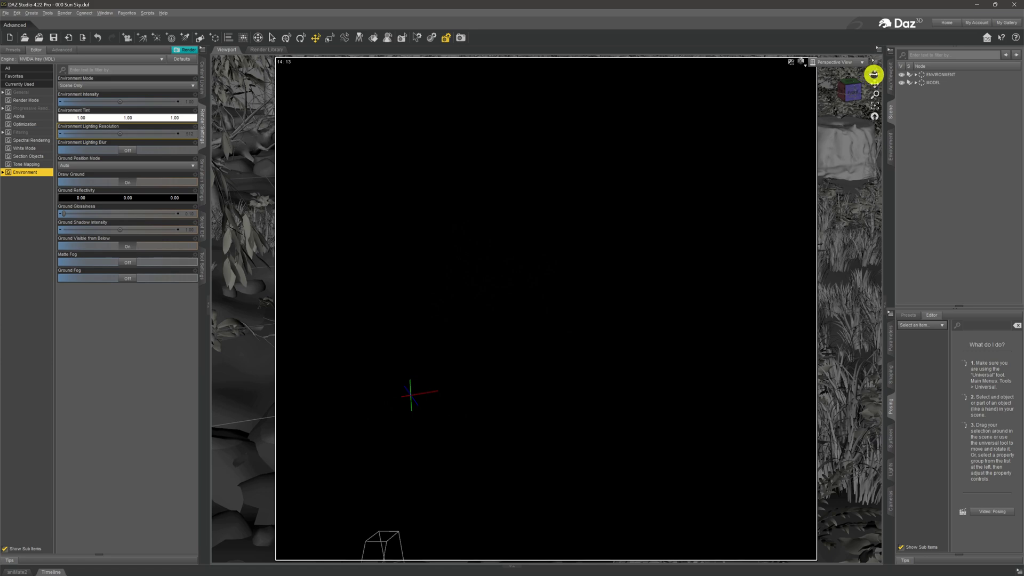
left_click_drag(873, 75, 848, 73)
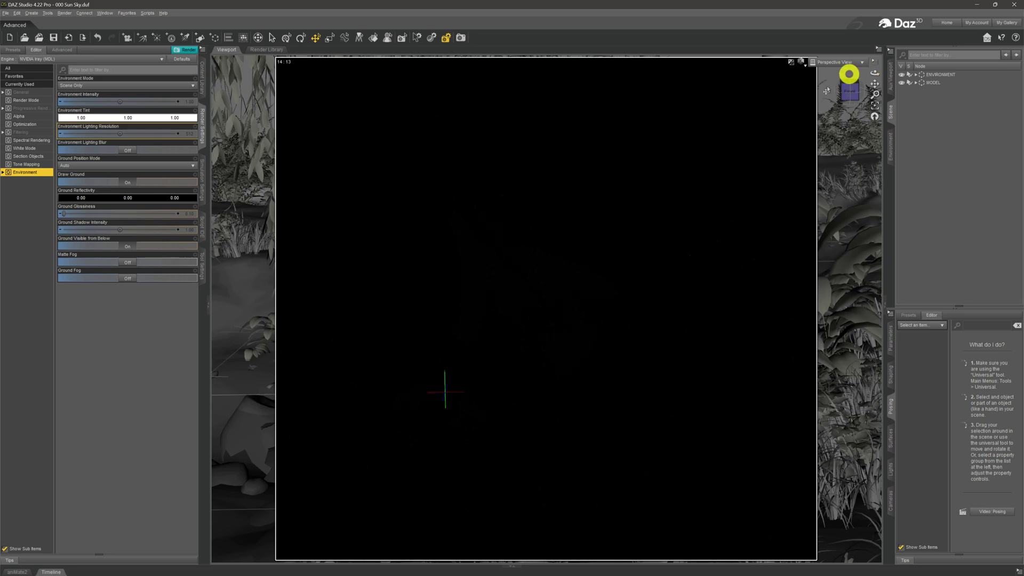
left_click(803, 65)
left_click(796, 140)
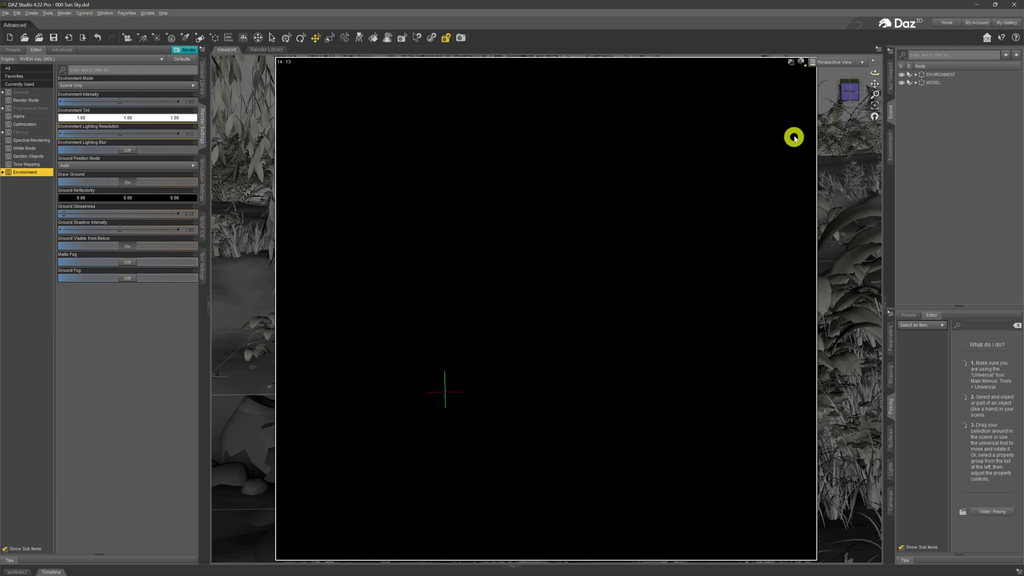
left_click_drag(874, 74, 784, 122)
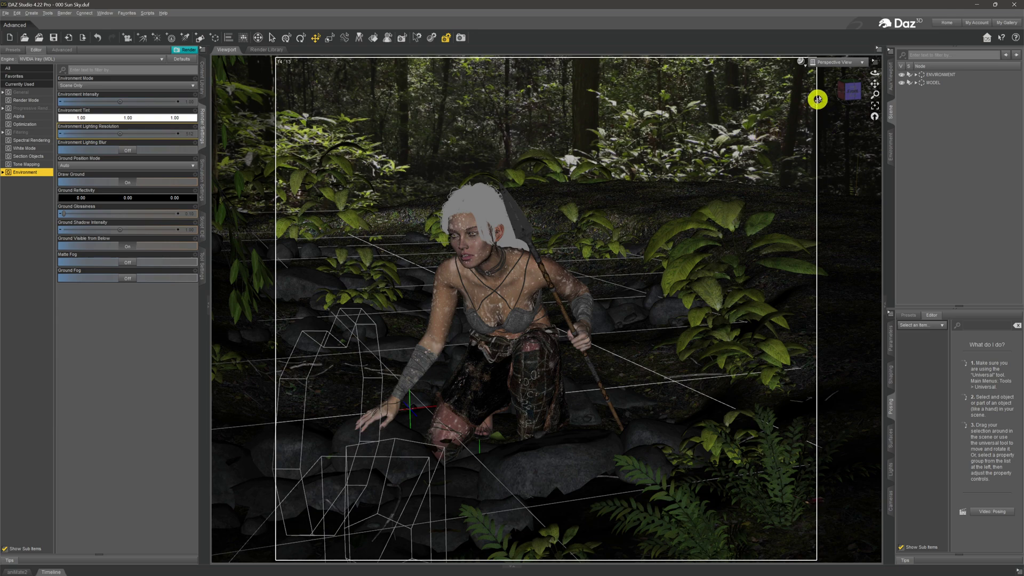
- Switch the viewport to the scene Camera and set Environment Mode to Sun-Sky Only
left_click(827, 62)
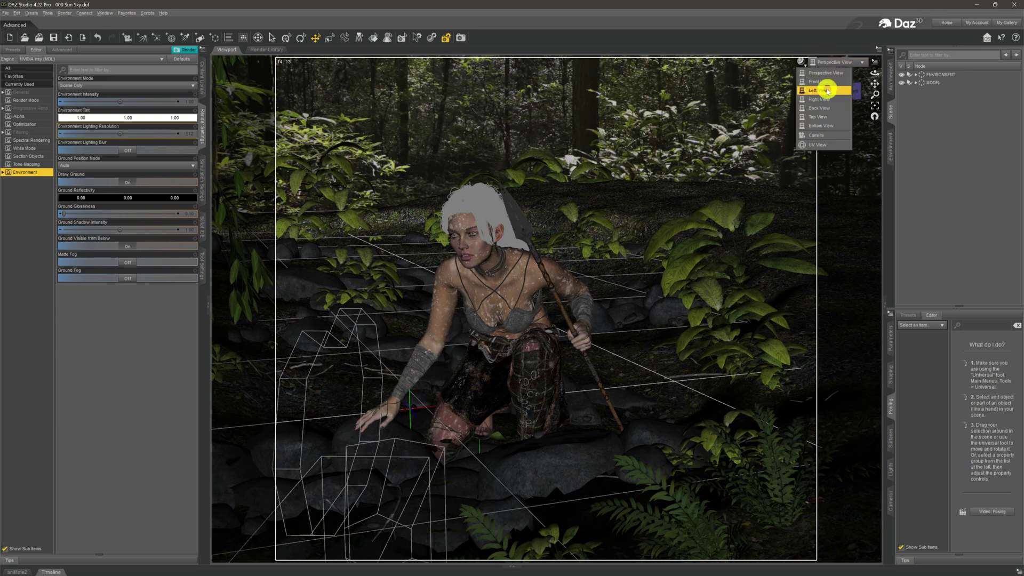
left_click(820, 135)
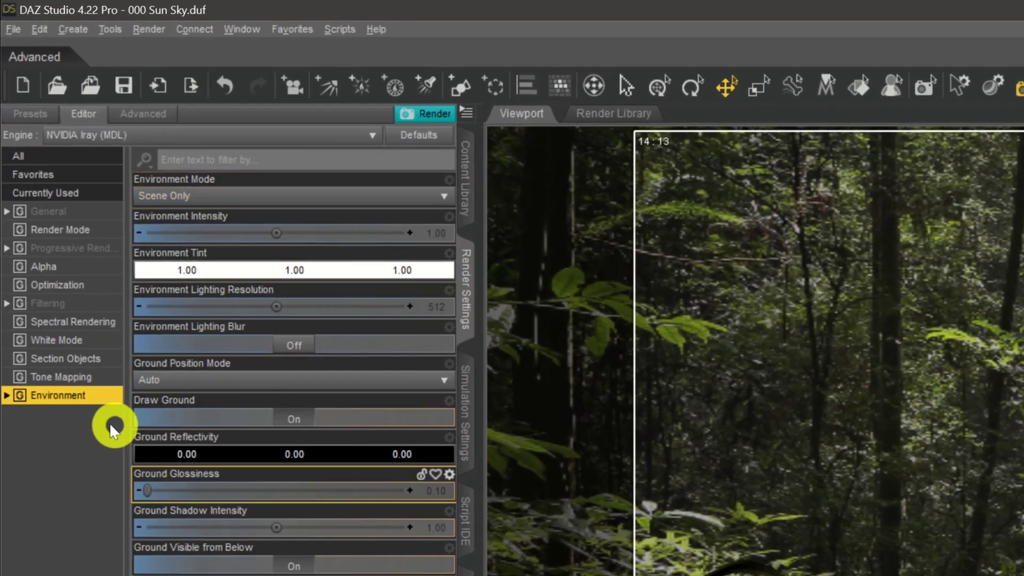
left_click(260, 196)
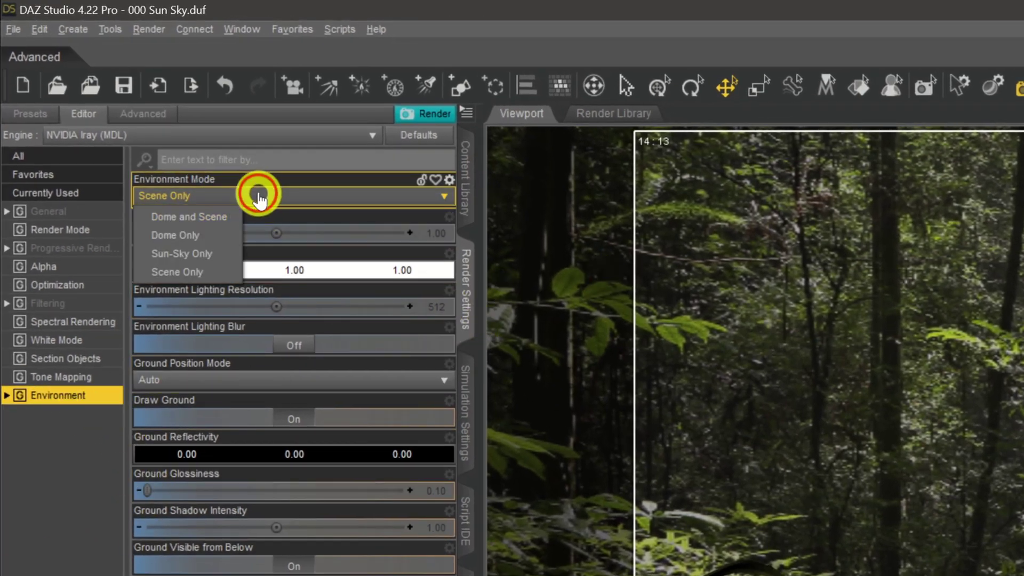
left_click(219, 254)
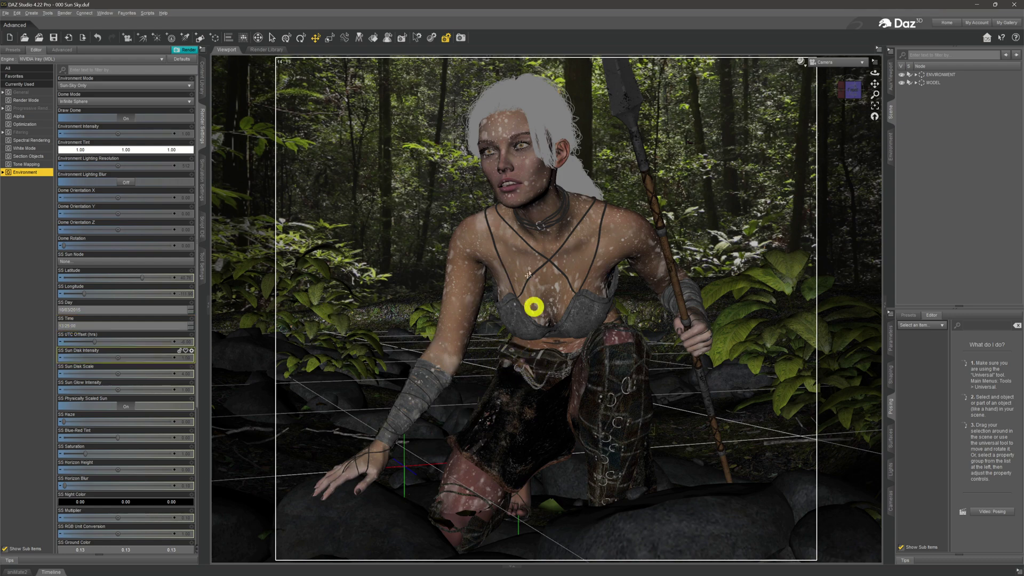
- Set the viewport draw style to NVIDIA Iray for a live sun-sky preview
left_click(801, 60)
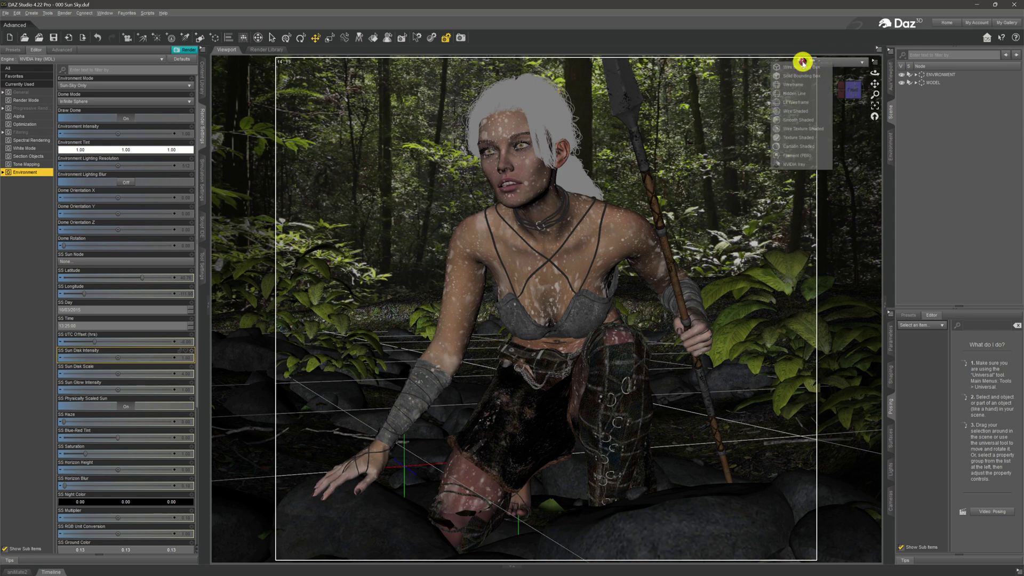
left_click(811, 165)
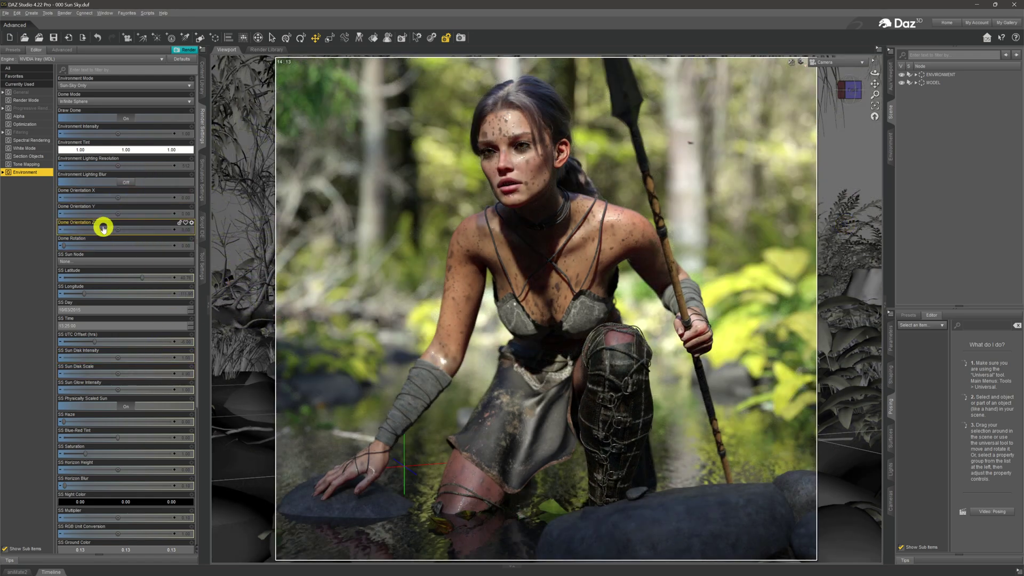
mouse_move(103, 228)
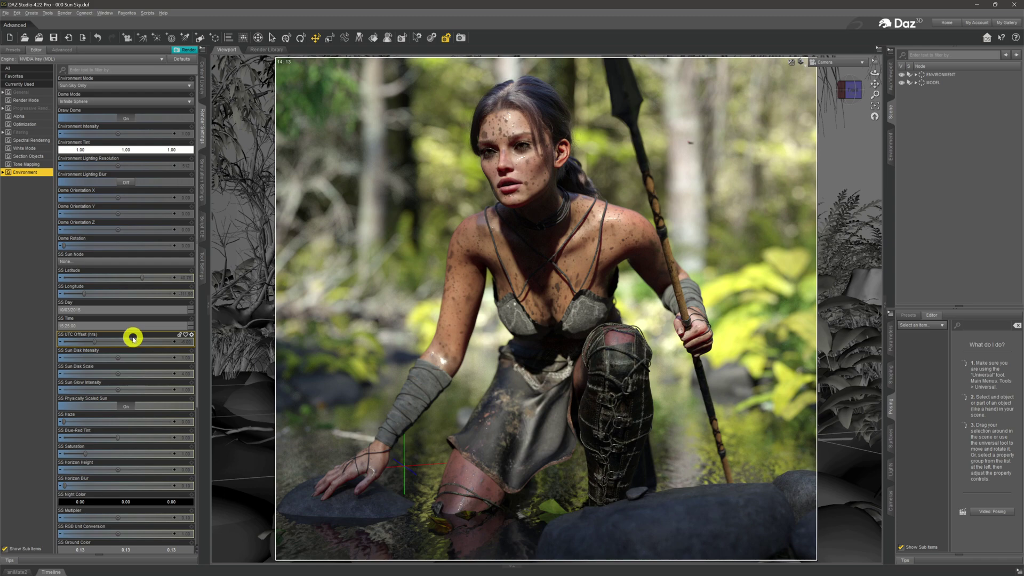
mouse_move(133, 339)
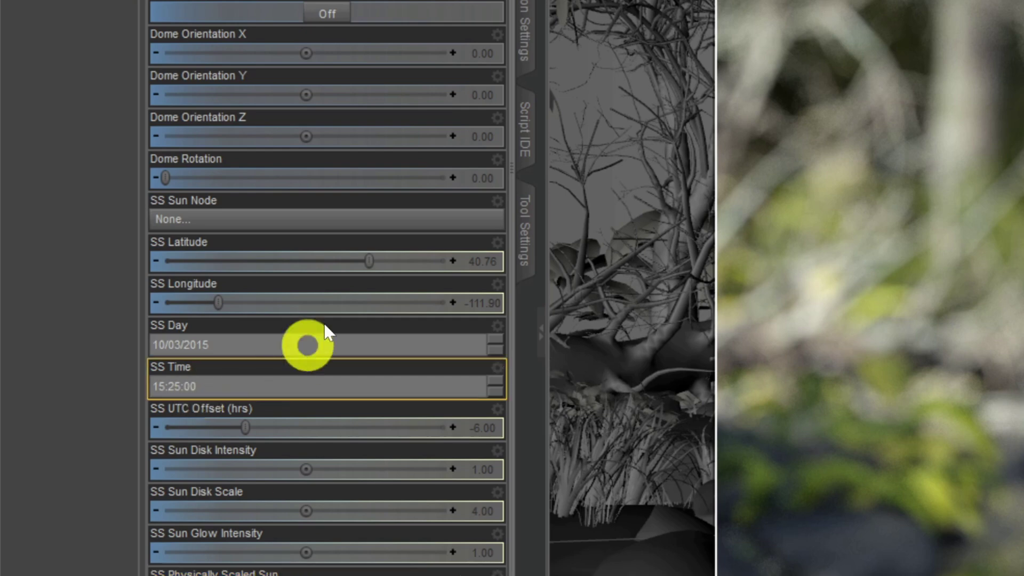
- Try sun latitude 13.62 and new longitudes, then undo all three sun position changes
left_click_drag(372, 260, 326, 261)
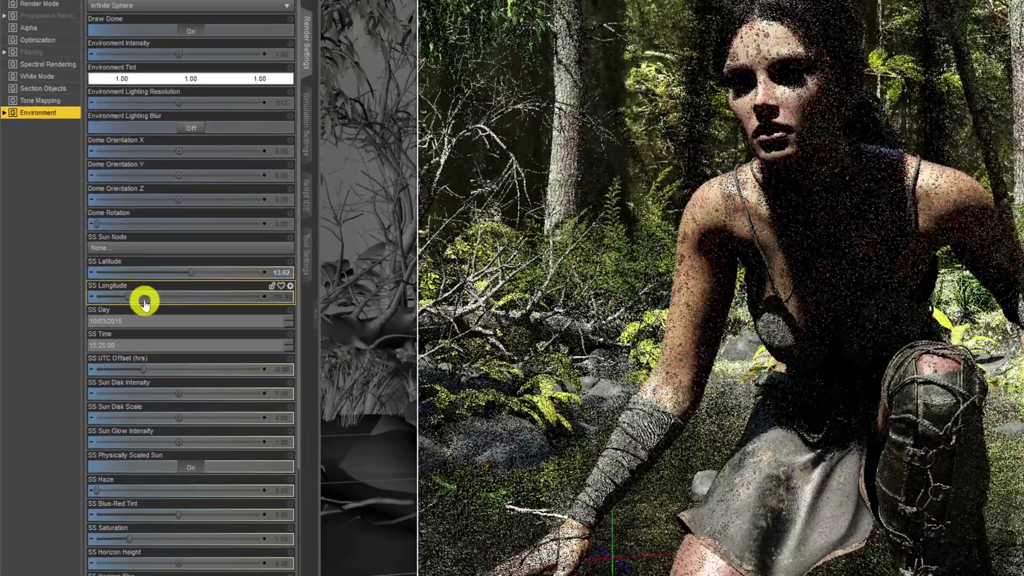
left_click_drag(144, 302, 177, 298)
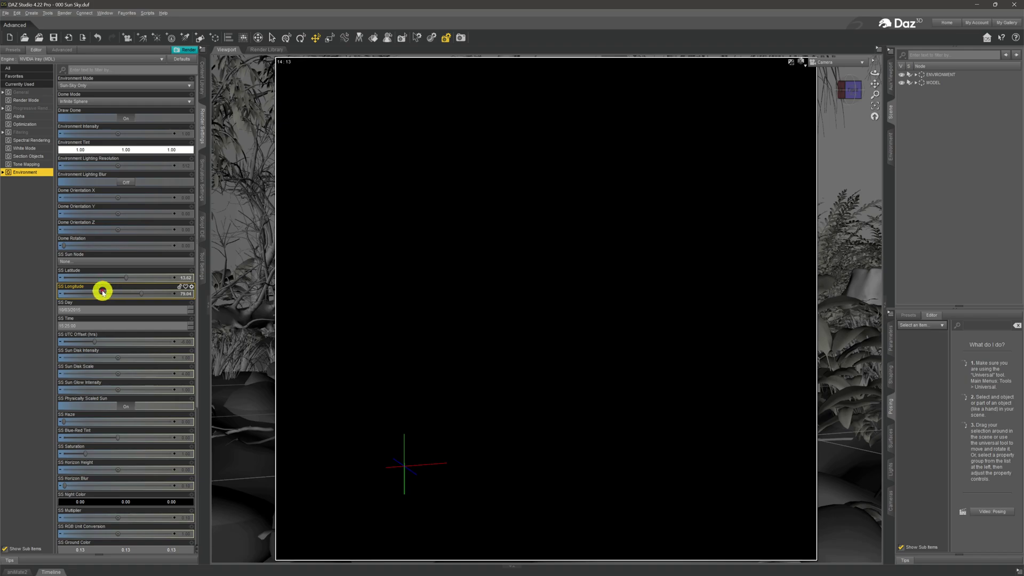
left_click_drag(103, 291, 80, 291)
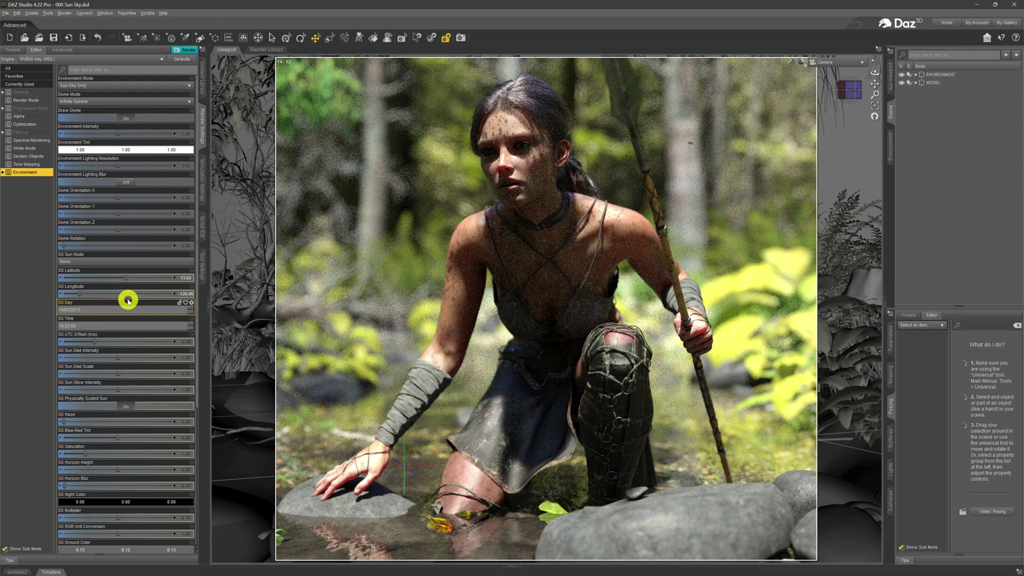
left_click(98, 37)
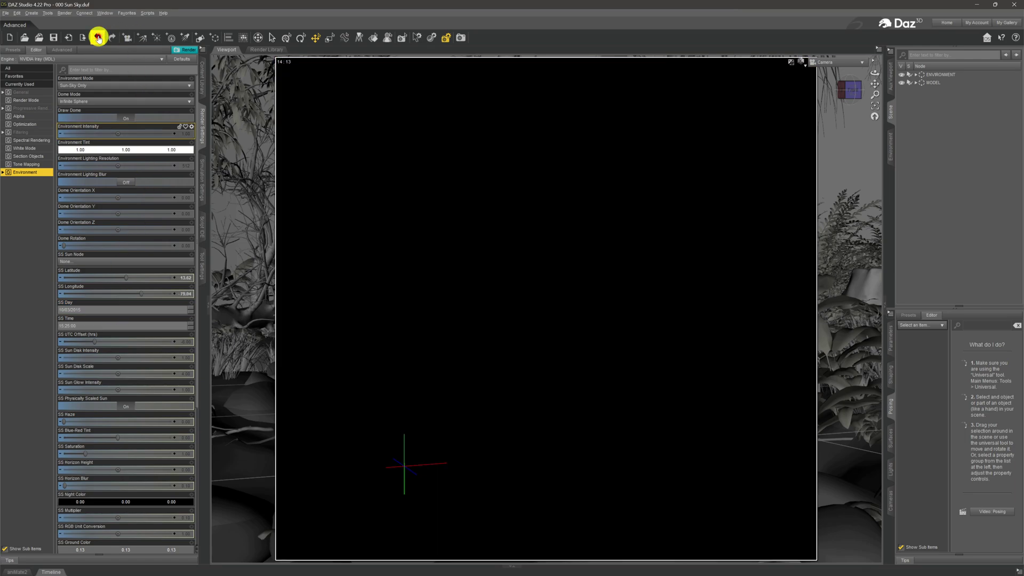
left_click(98, 37)
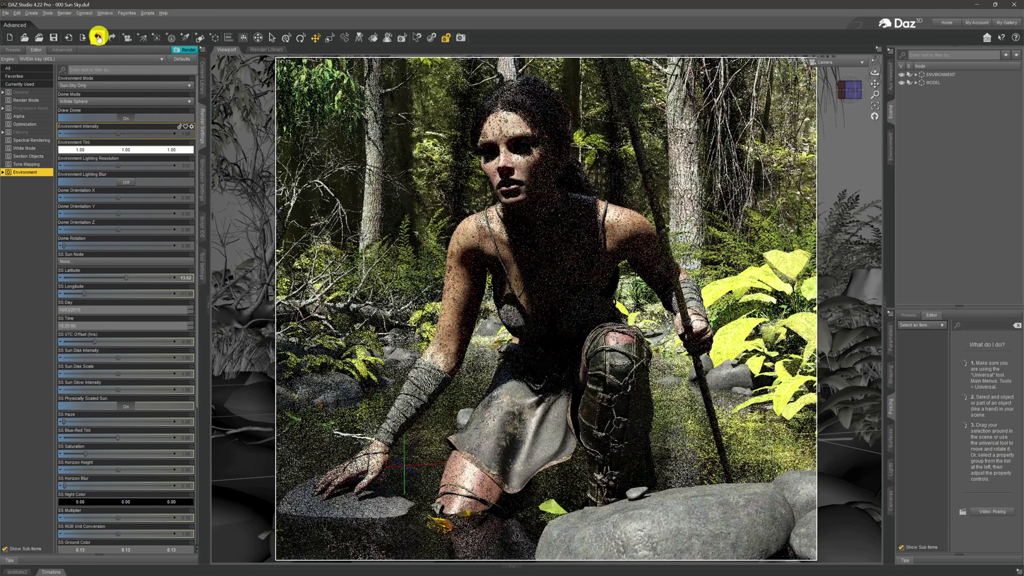
left_click(98, 38)
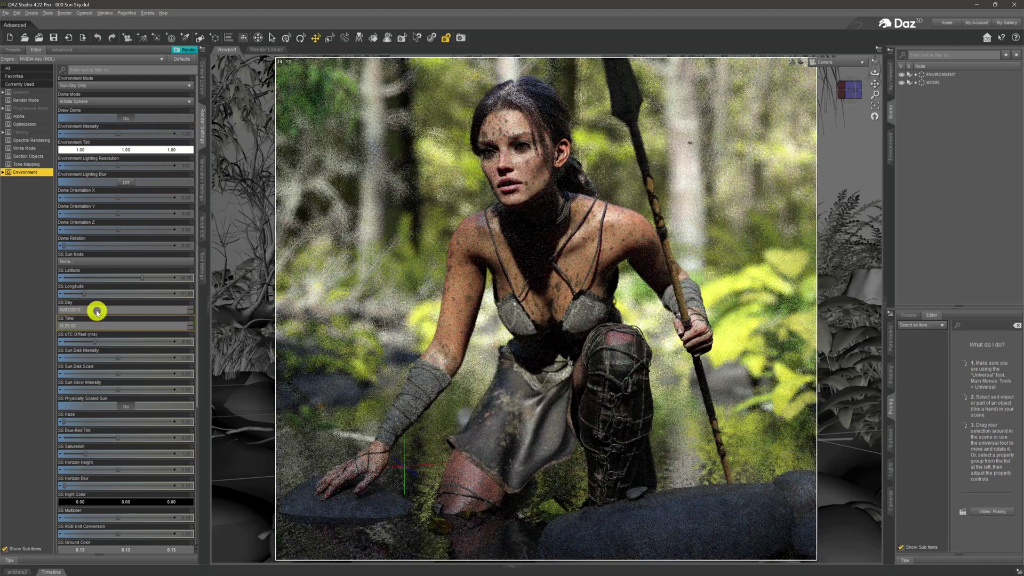
- Change the SS Day year to 2024
left_click(97, 309)
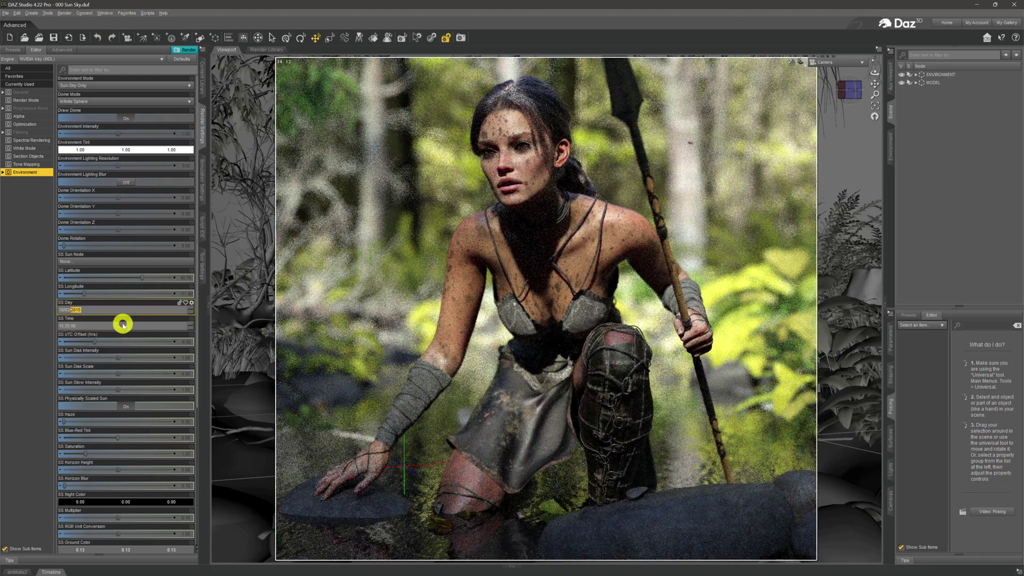
type("2024")
key("Return")
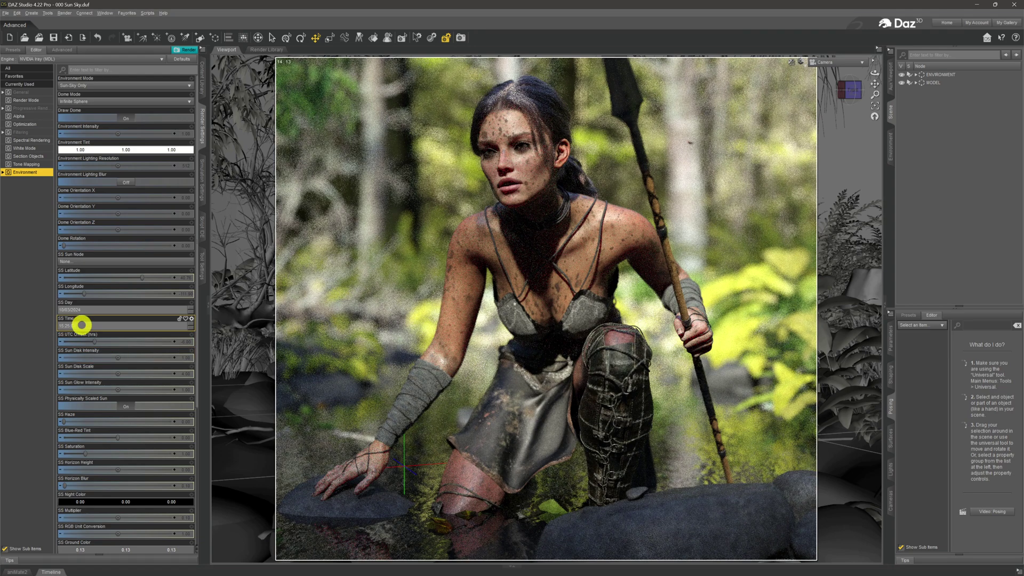
left_click(61, 325)
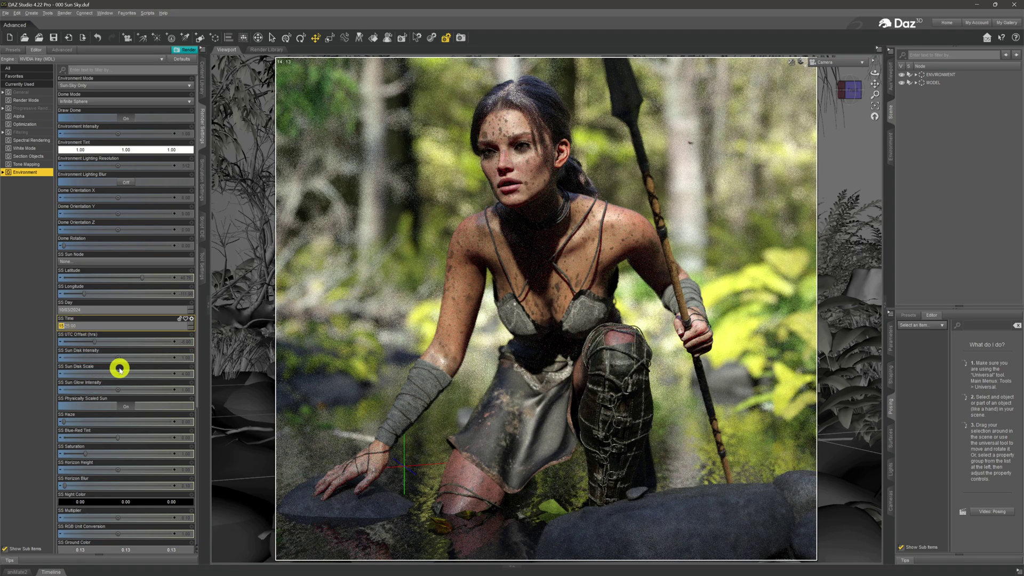
left_click(190, 330)
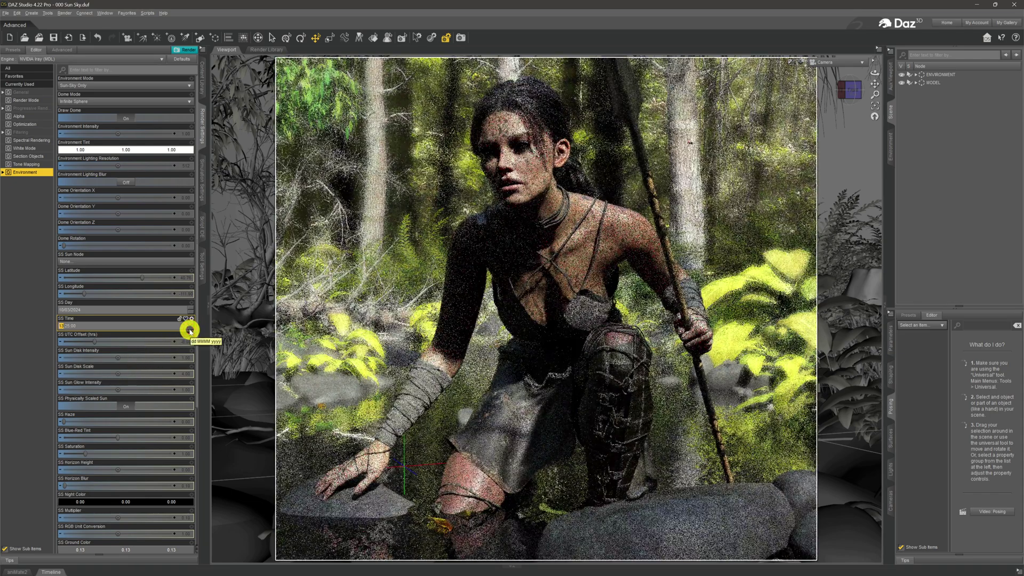
left_click(190, 330)
left_click(190, 330)
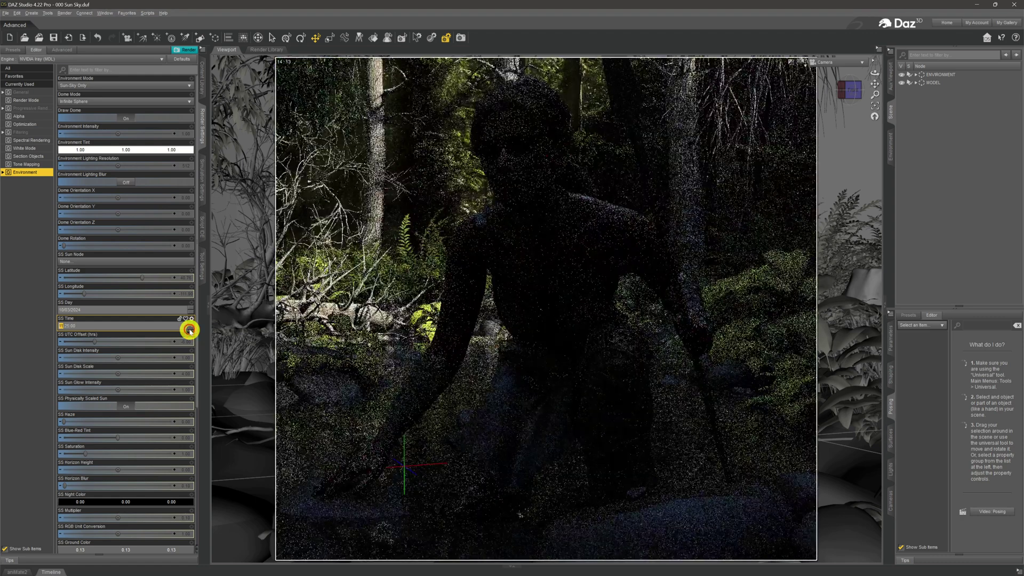
left_click(190, 330)
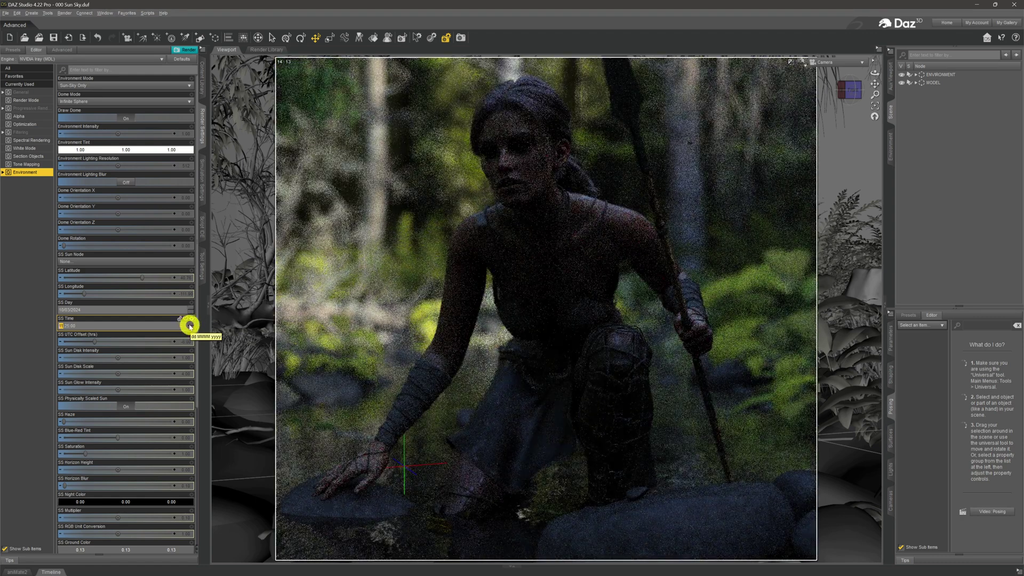
left_click(190, 325)
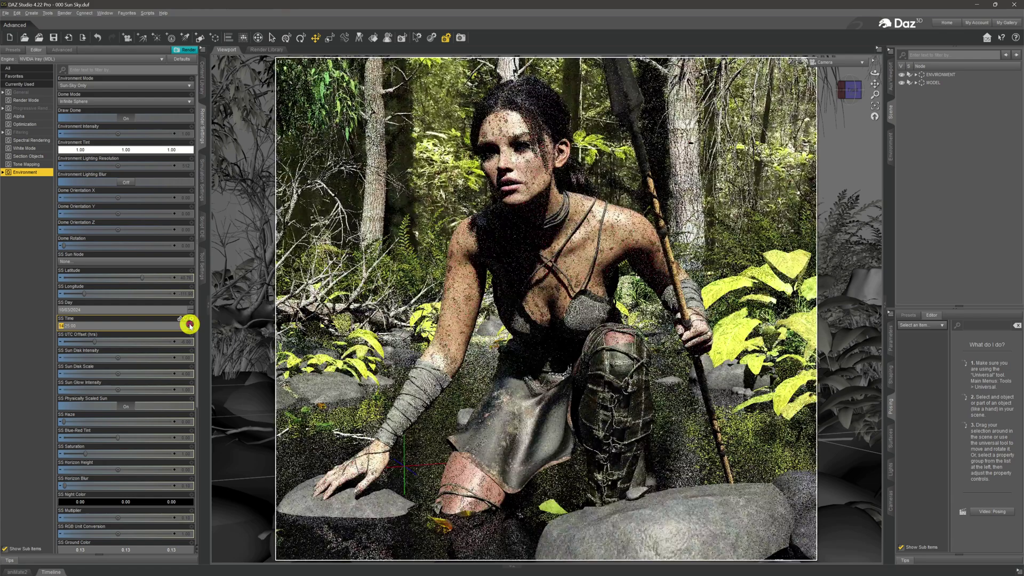
left_click(190, 325)
left_click(190, 325)
left_click(190, 325)
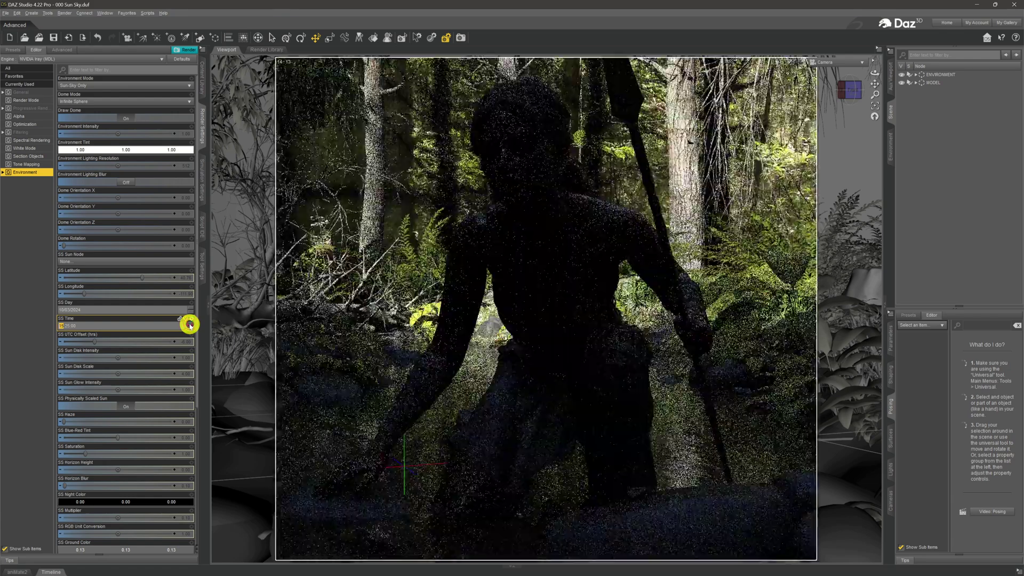
left_click(190, 325)
left_click(190, 325)
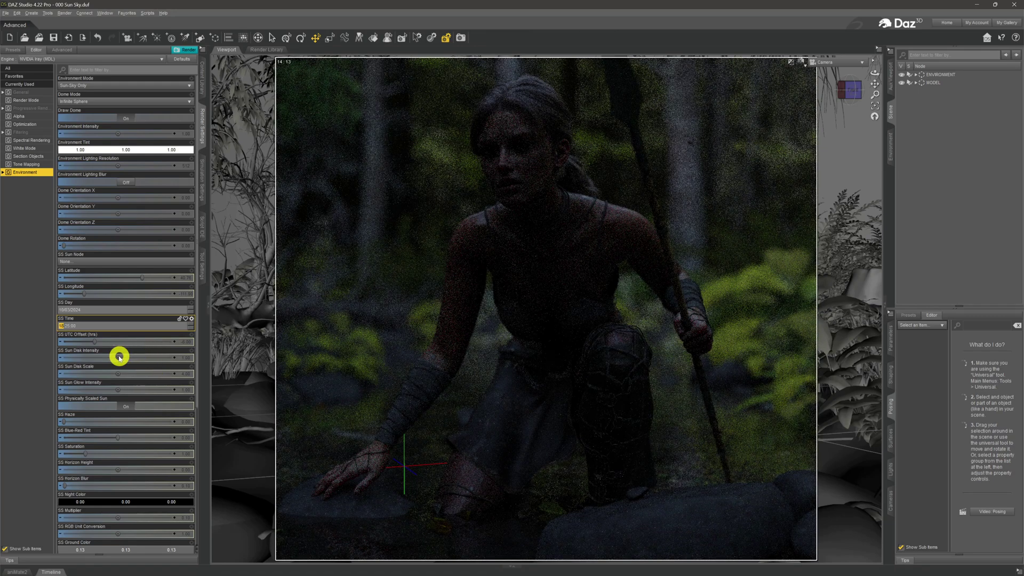
type("1")
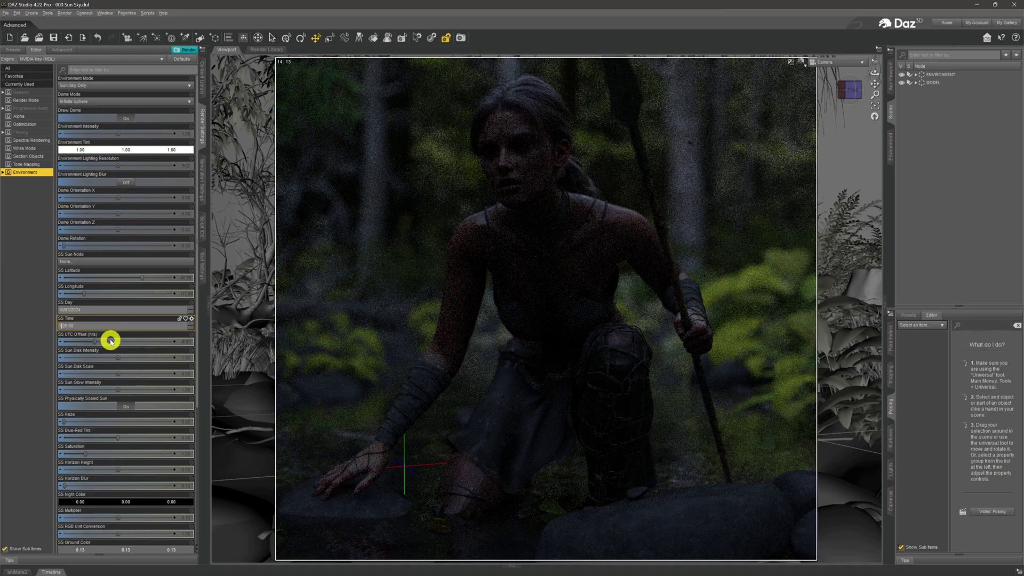
type("5")
key("Return")
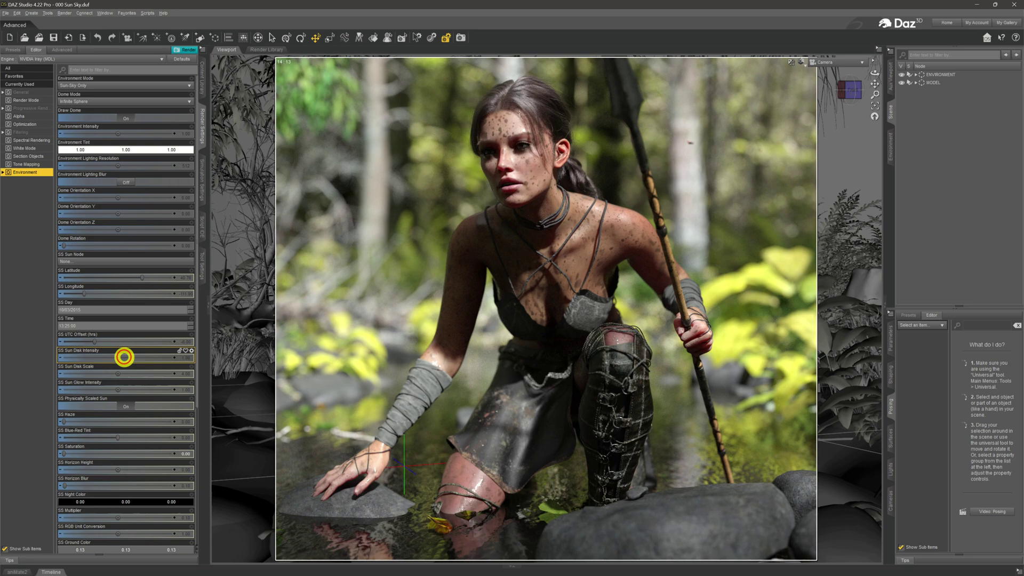
- Raise SS Sun Disk Intensity to 9.43
left_click_drag(124, 357, 120, 358)
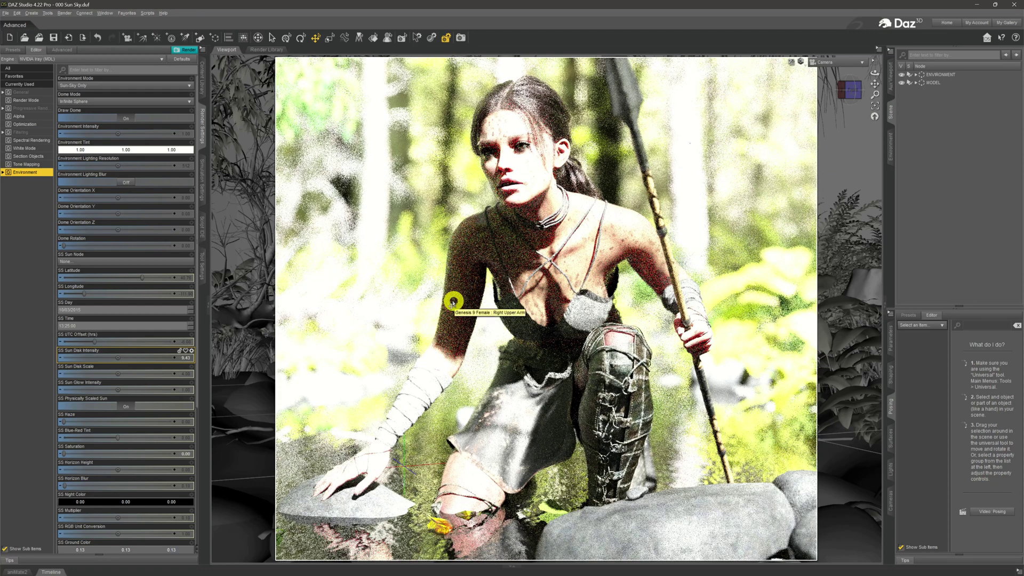
- Undo the 9.43 sun disk intensity, try another value, and undo it too
left_click(99, 41)
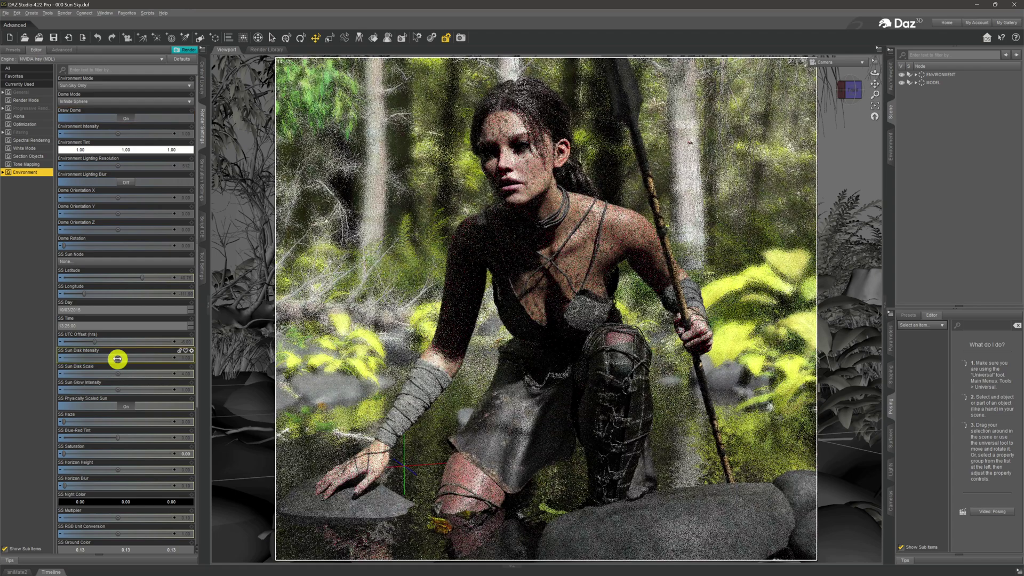
left_click_drag(107, 358, 112, 357)
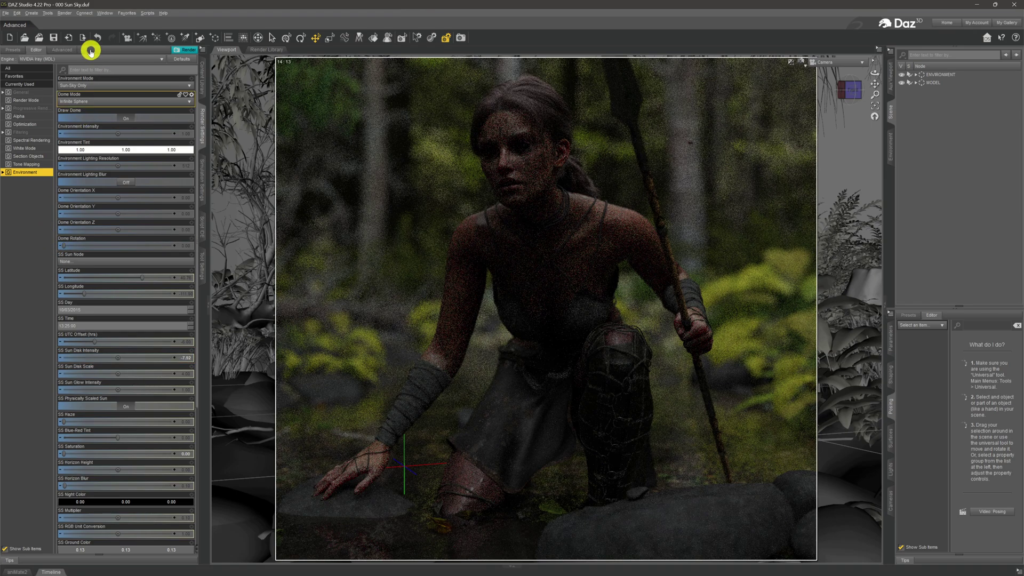
left_click(98, 37)
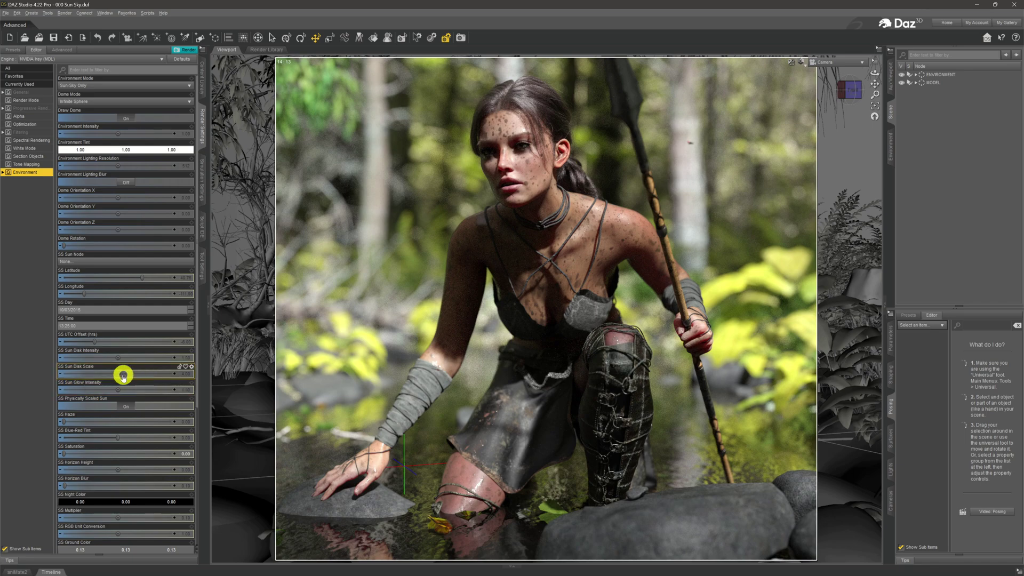
left_click_drag(119, 374, 137, 372)
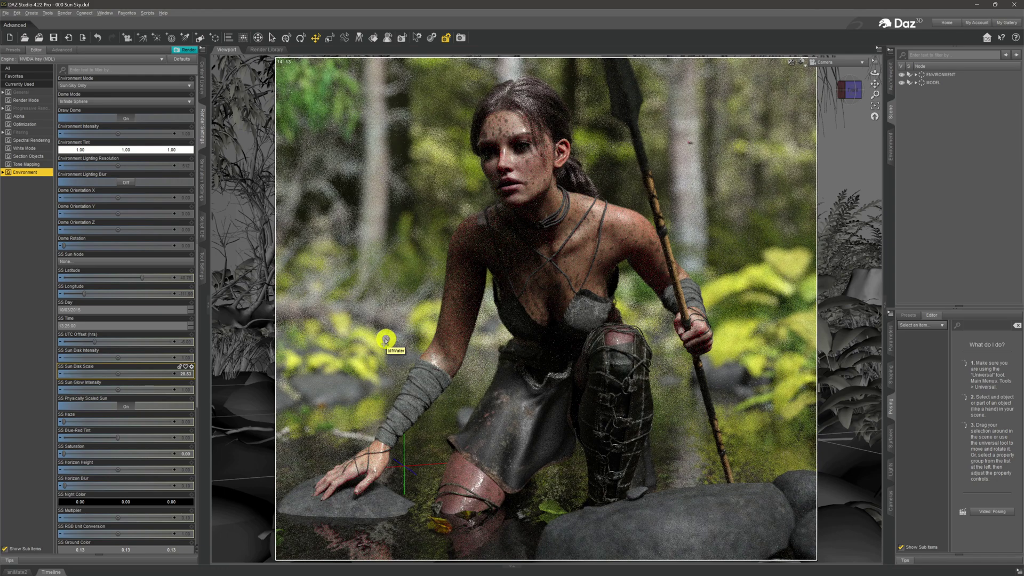
left_click(98, 38)
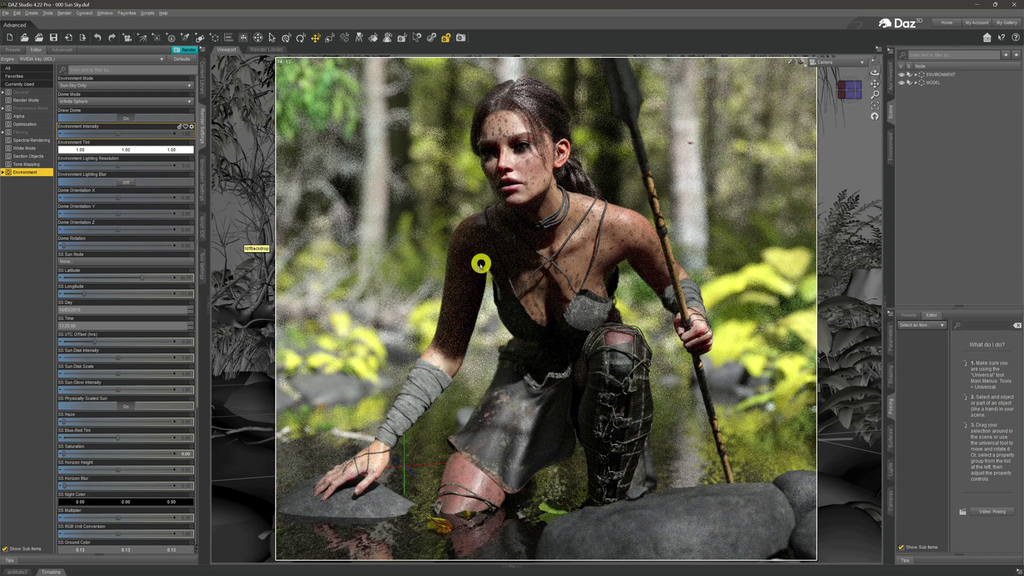
left_click(110, 37)
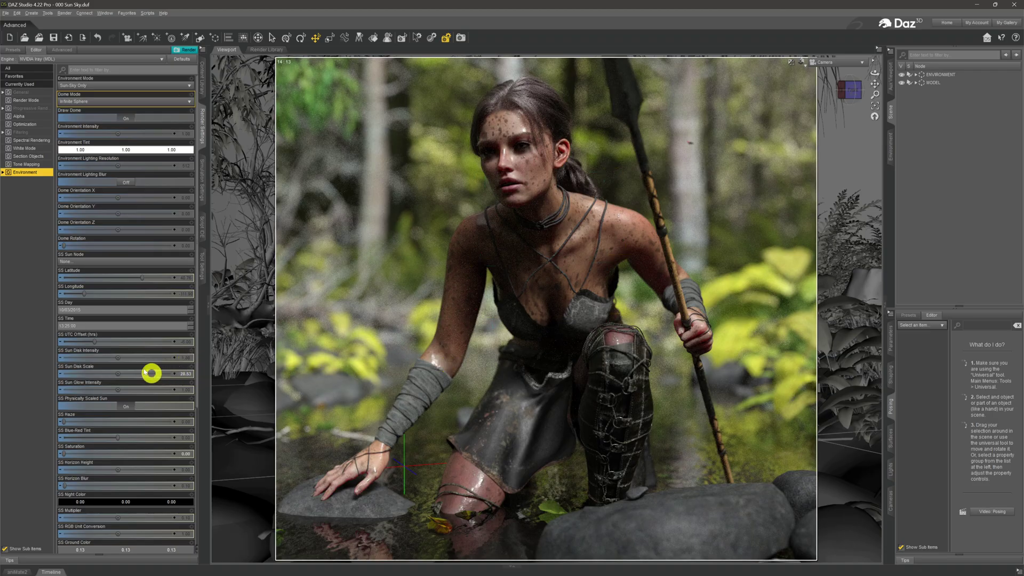
left_click_drag(116, 356, 309, 413)
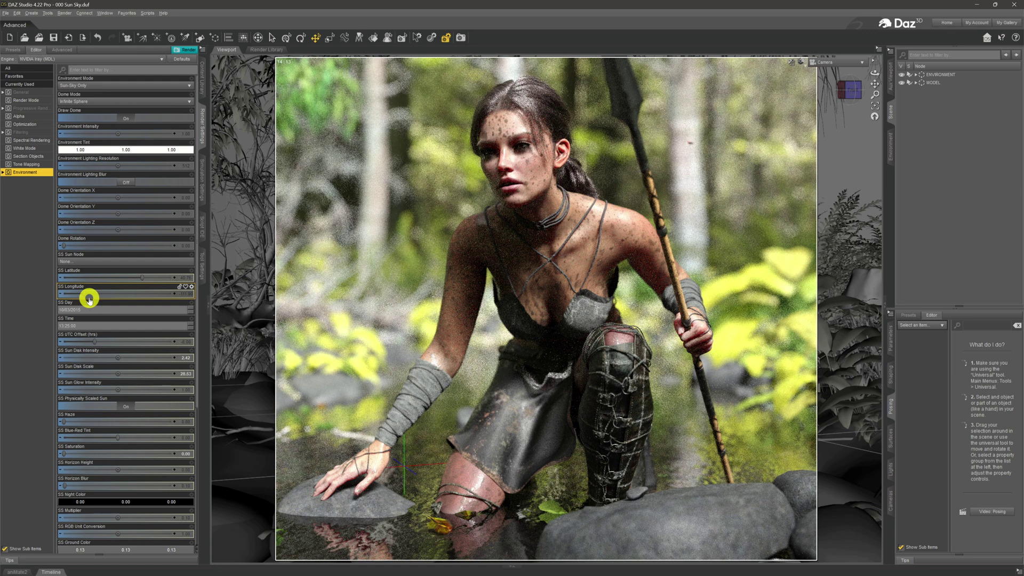
left_click(99, 39)
left_click(99, 38)
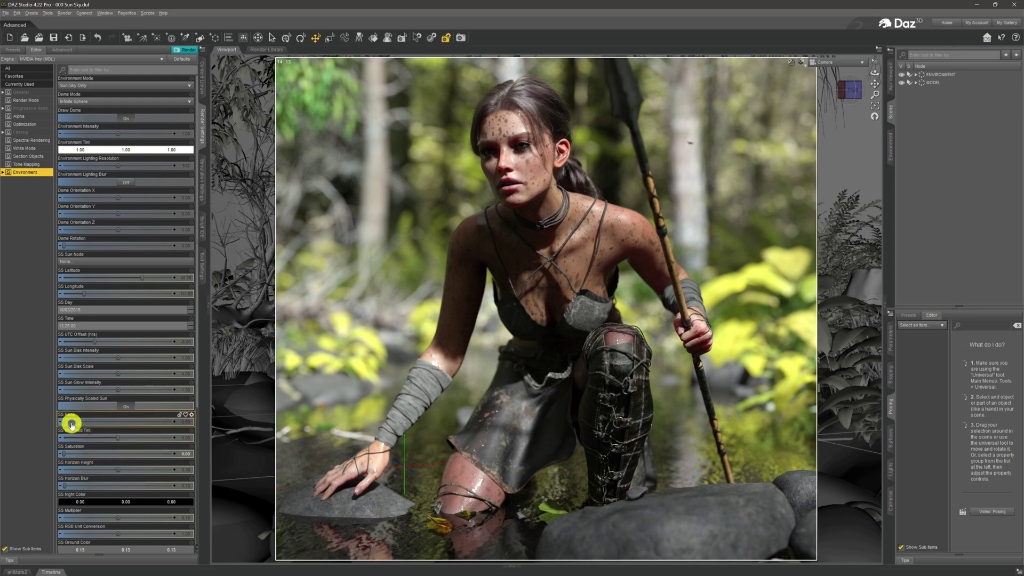
left_click_drag(72, 423, 160, 419)
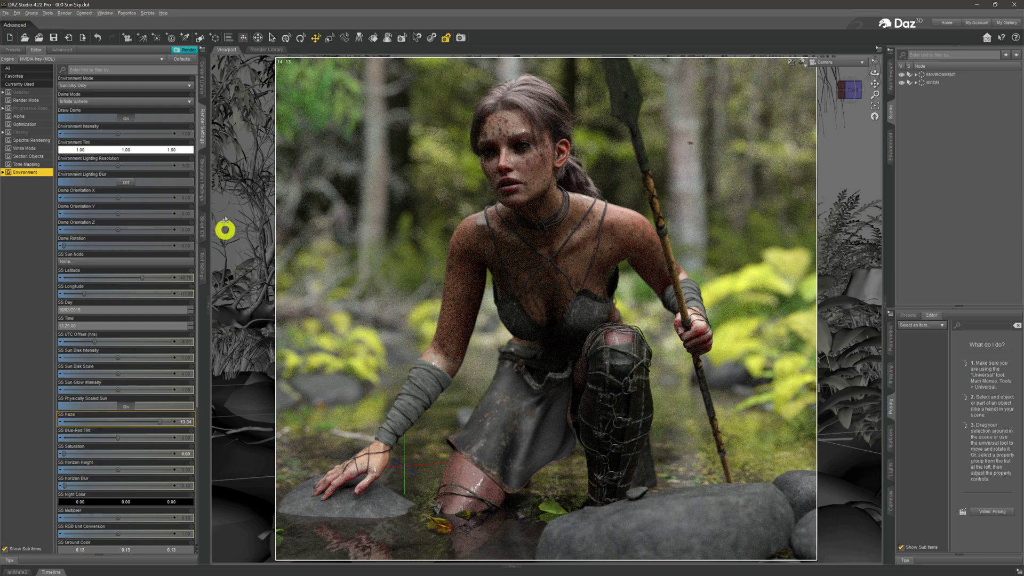
left_click(97, 37)
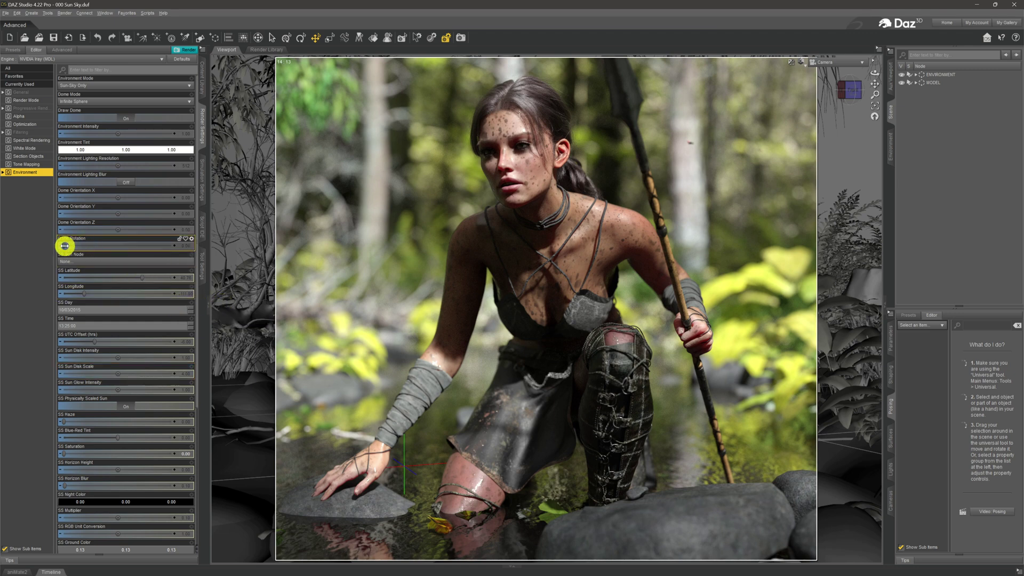
left_click_drag(67, 243, 39, 240)
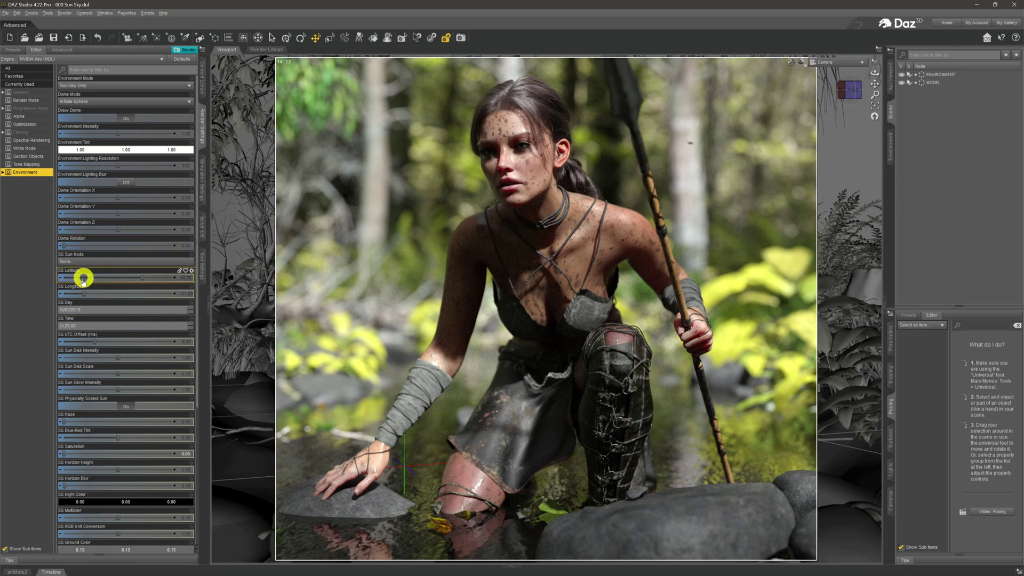
- Rotate the environment dome, entering an exact Dome Rotation of 240
left_click_drag(64, 244, 71, 244)
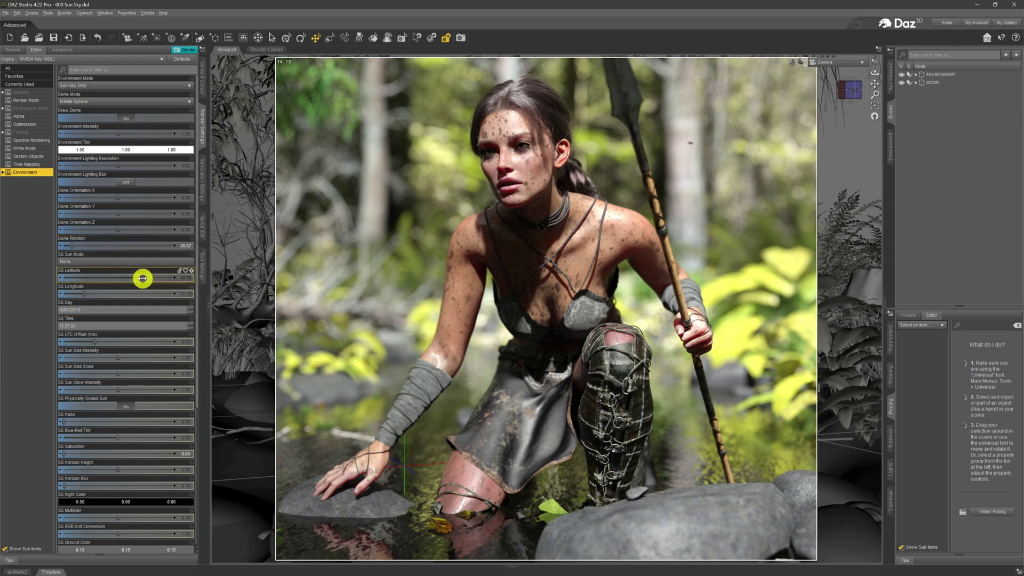
left_click(184, 246)
type("26")
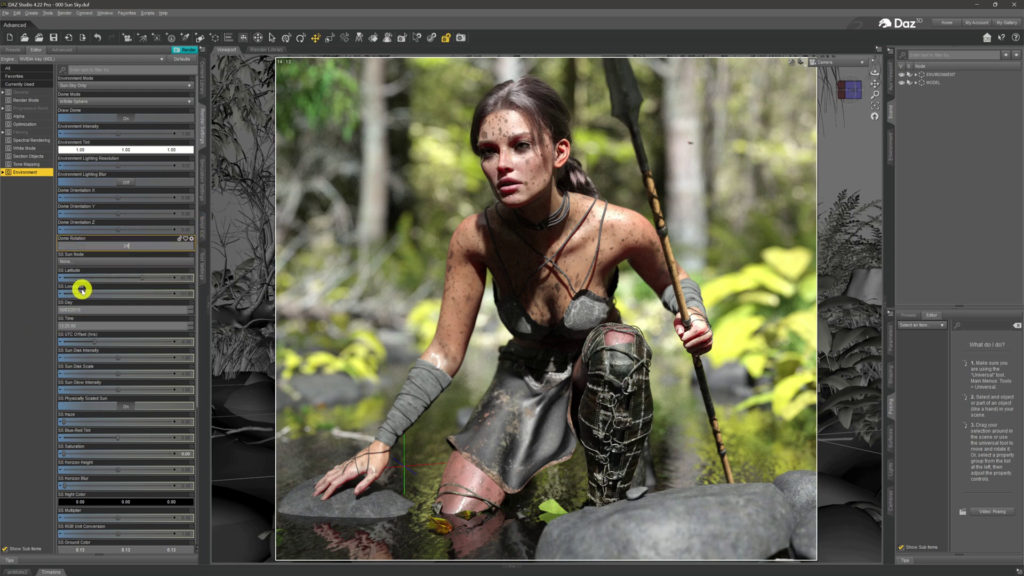
type("0")
key("Return")
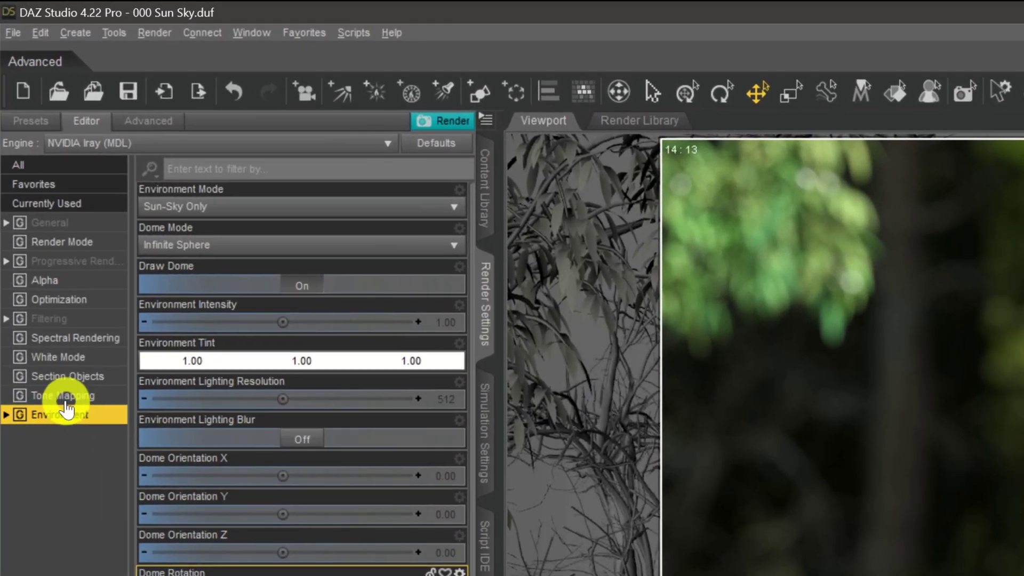
- Show the Tone Mapping group: Exposure Value 11, F/Stop 4, Film ISO 100
left_click(65, 399)
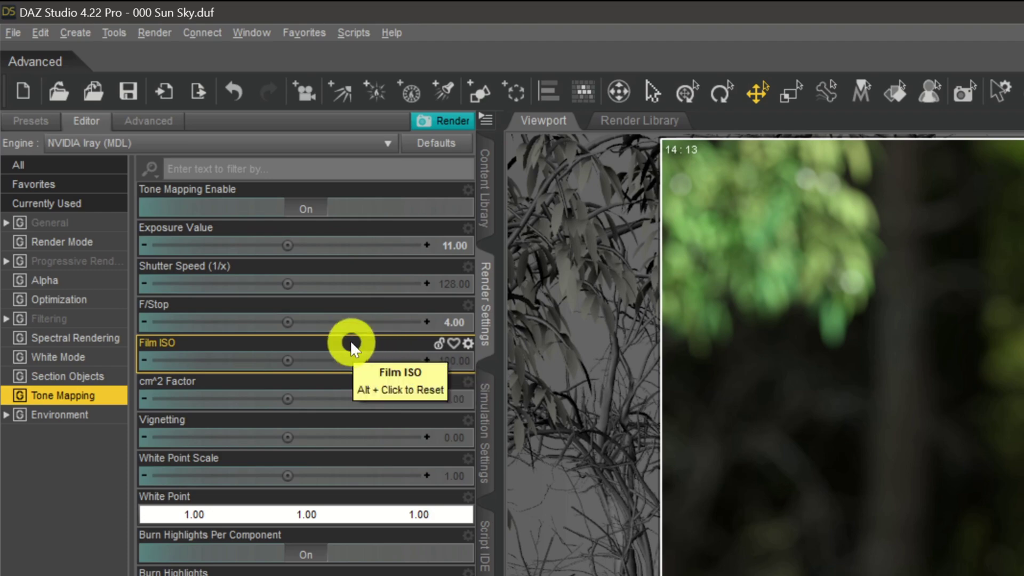
- Try F/Stop values 8 and 4, then undo the last change
left_click(453, 323)
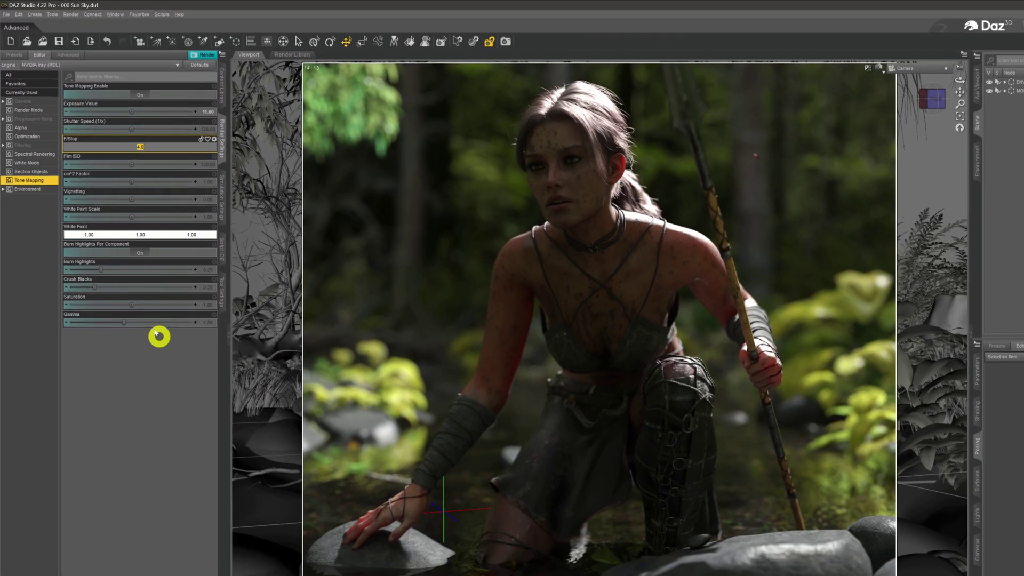
type("8")
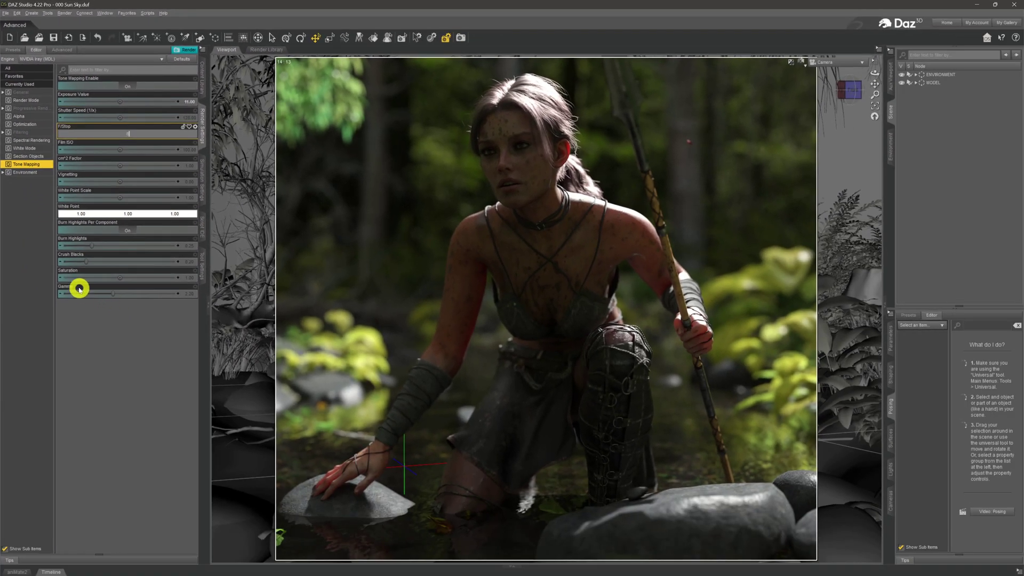
key("Return")
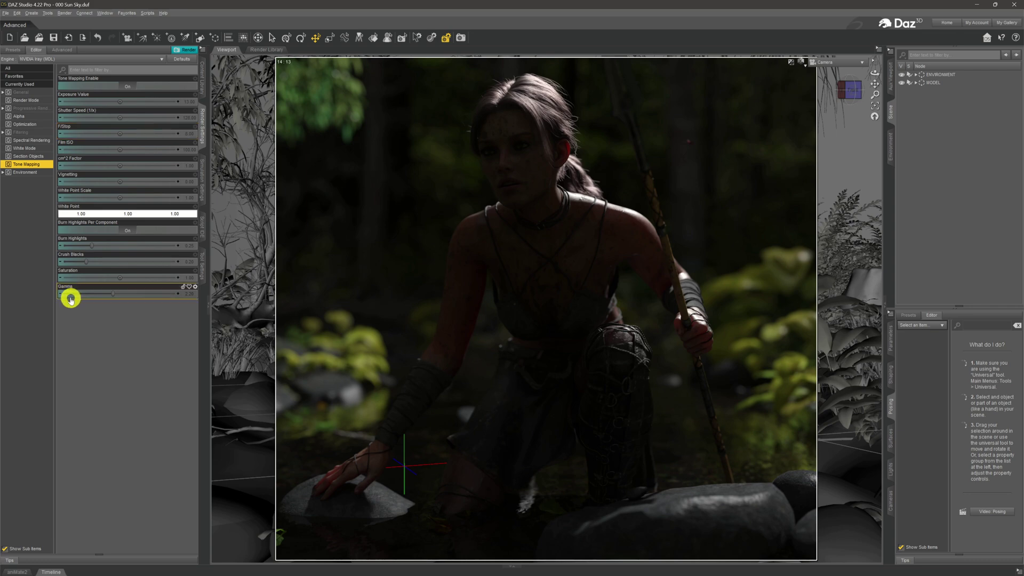
left_click(192, 133)
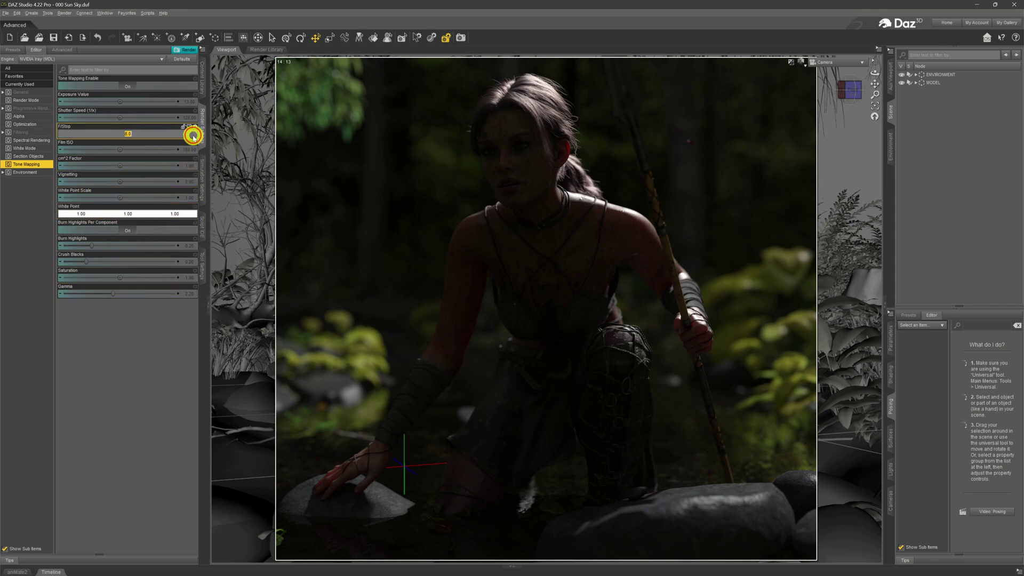
type("4")
key("Return")
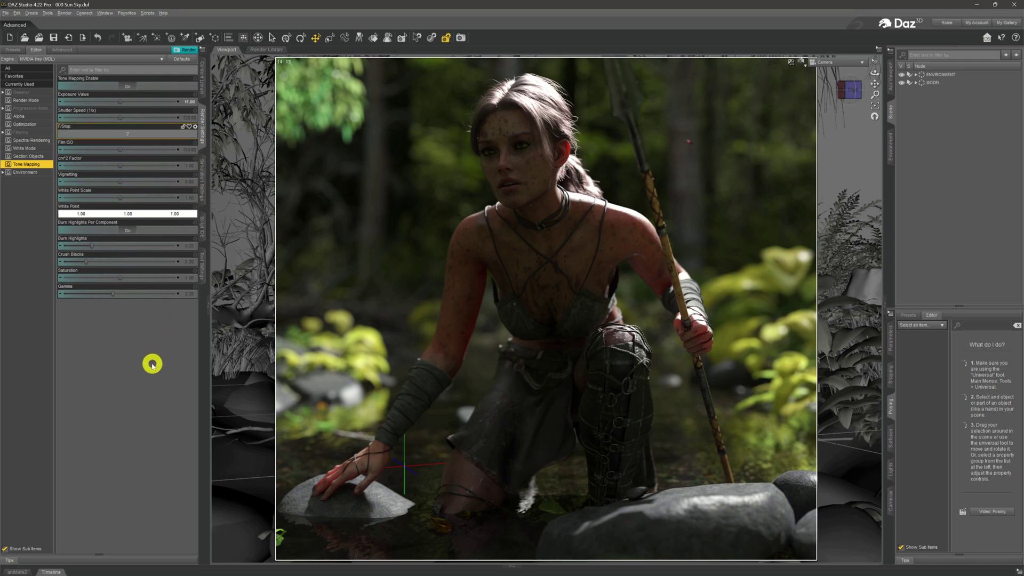
key("ctrl+z")
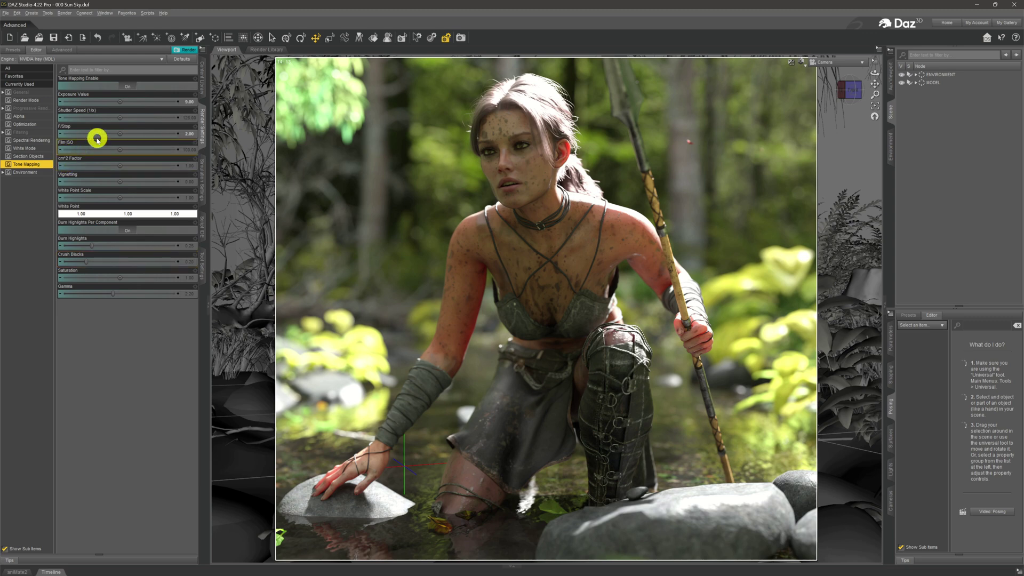
- Set F/Stop to 3, then to 1, dropping Exposure Value to 7.00
mouse_move(98, 151)
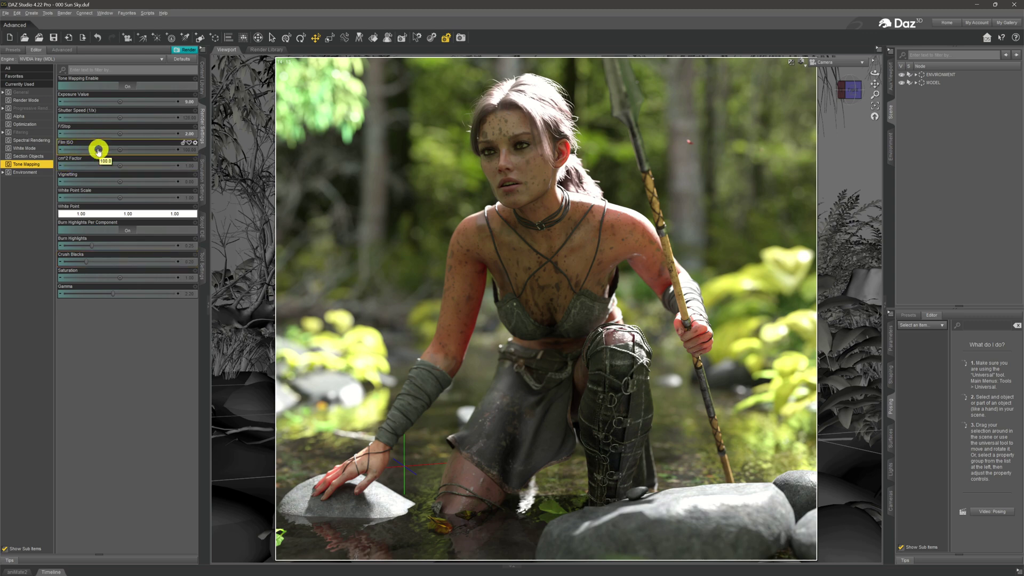
double_click(187, 134)
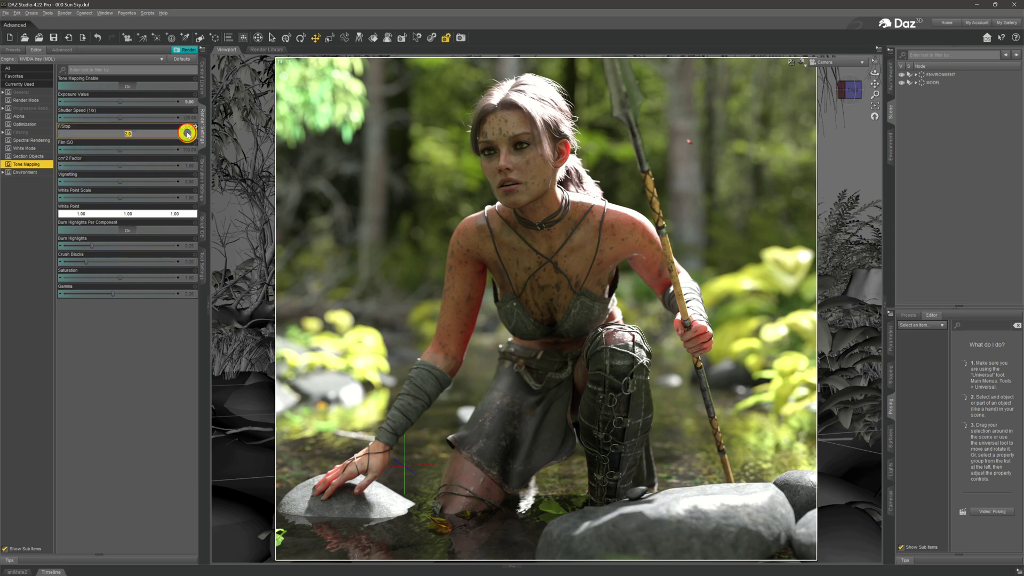
type("3")
key("Return")
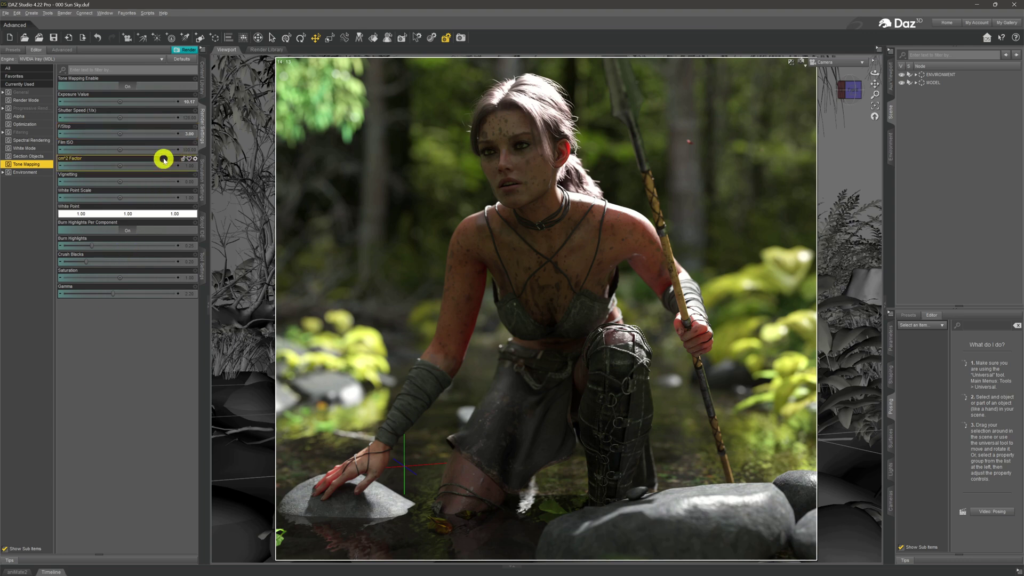
double_click(189, 134)
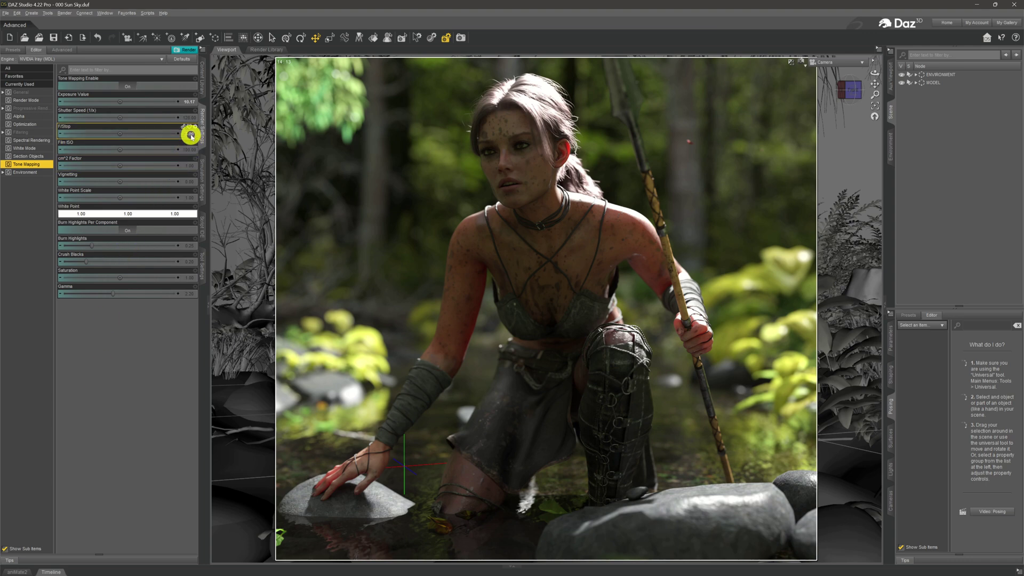
type("1")
key("Return")
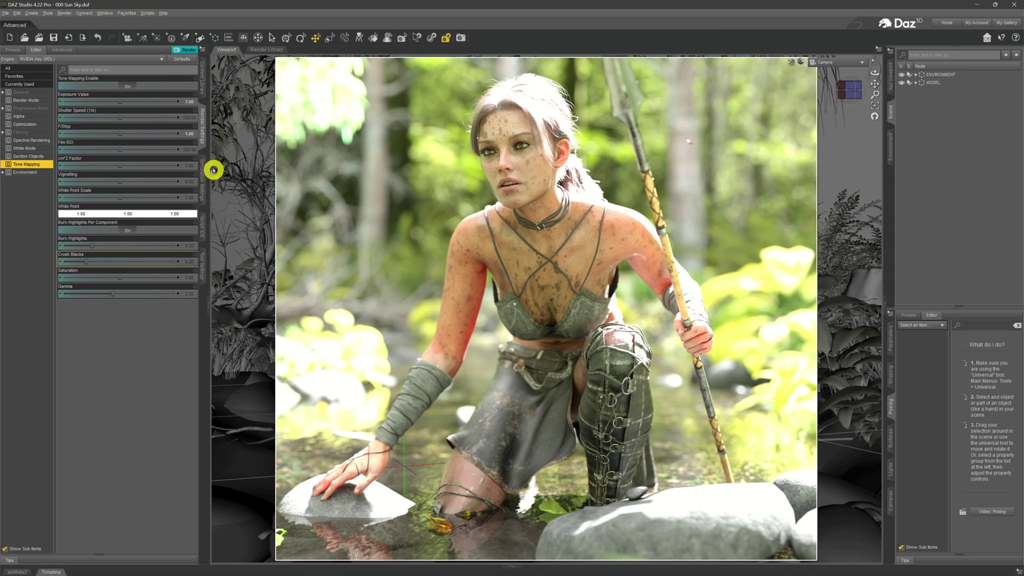
- Re-enter F/Stop 3 to darken the overexposed forest render
double_click(189, 127)
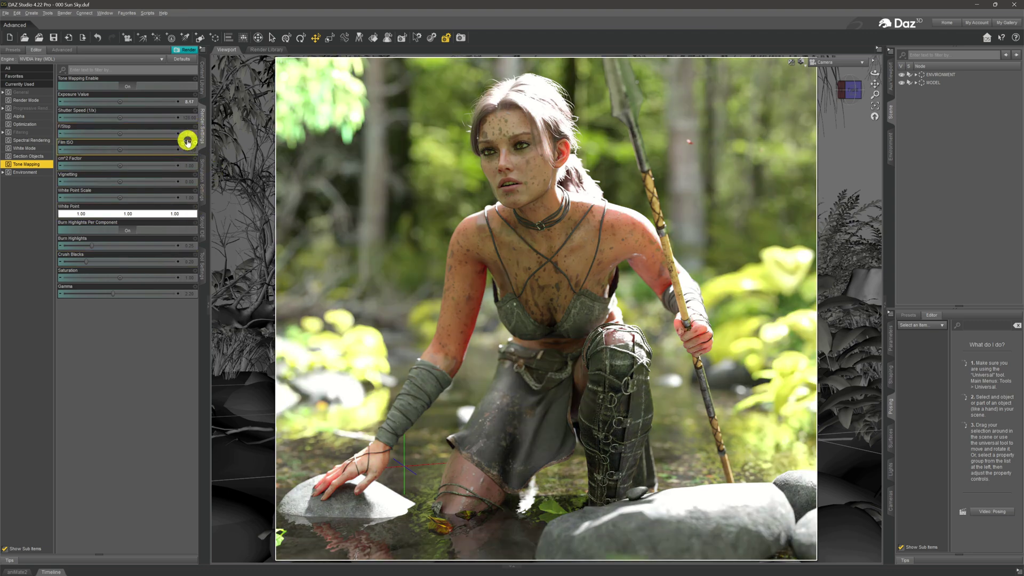
double_click(190, 133)
type("3")
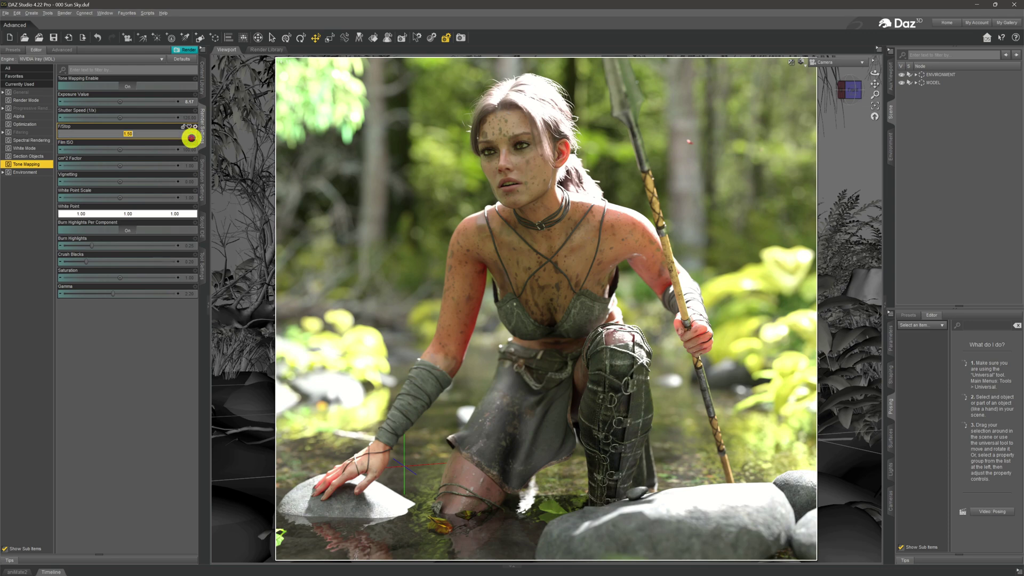
key("Return")
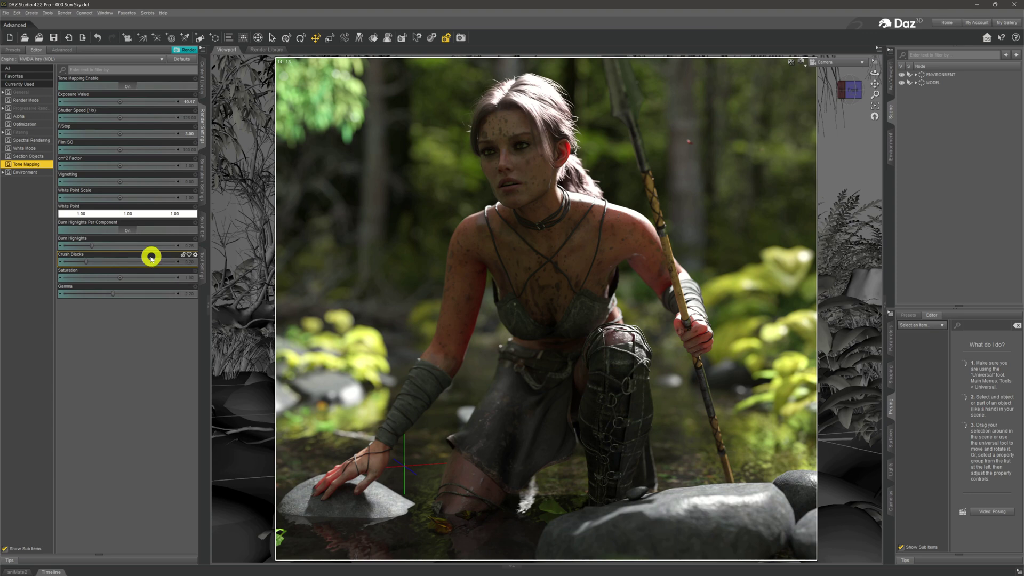
- Set the tone-mapping F/Stop to 2.00, dropping Exposure Value to 9.00 and brightening the forest render
left_click(187, 132)
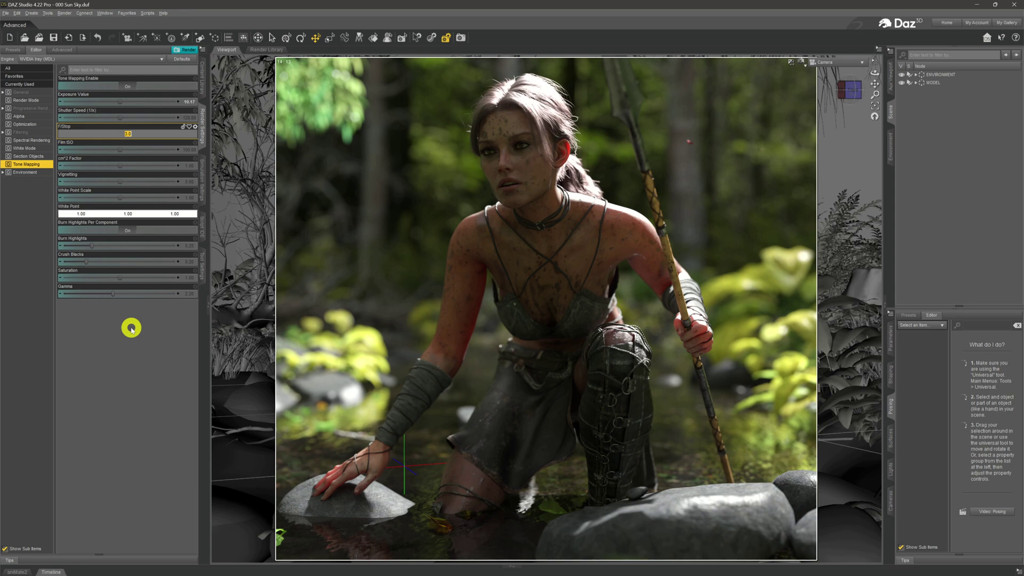
type("3")
key("Return")
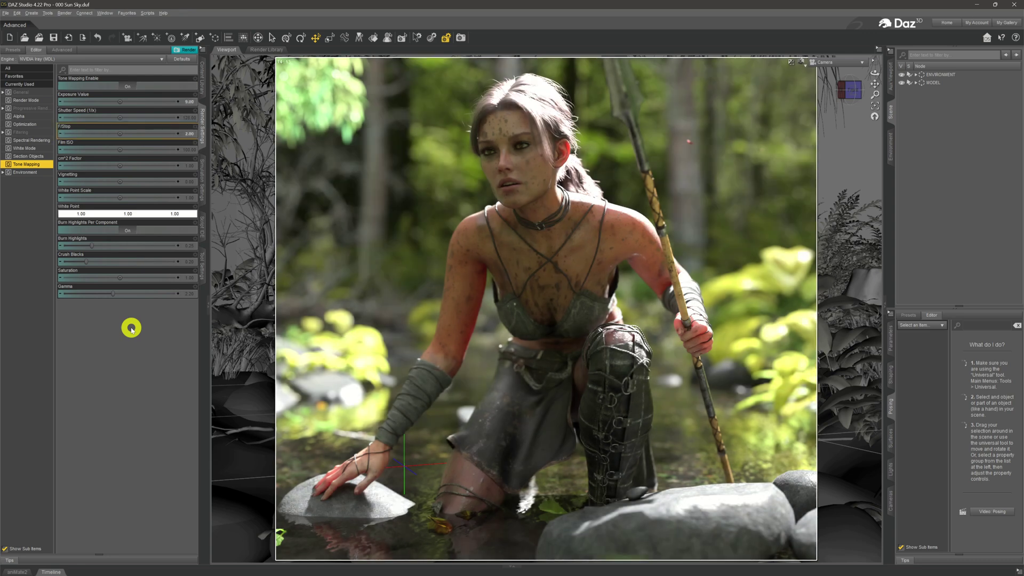